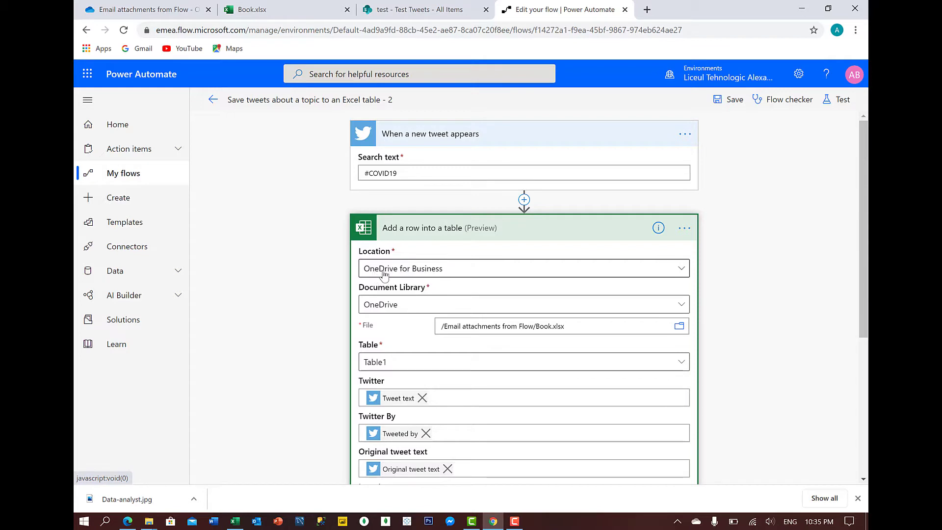
# - Check the workbook file and table options selected in the Add a row into a table action
pyautogui.scroll(-2, 389, 296)
pyautogui.scroll(-1, 389, 296)
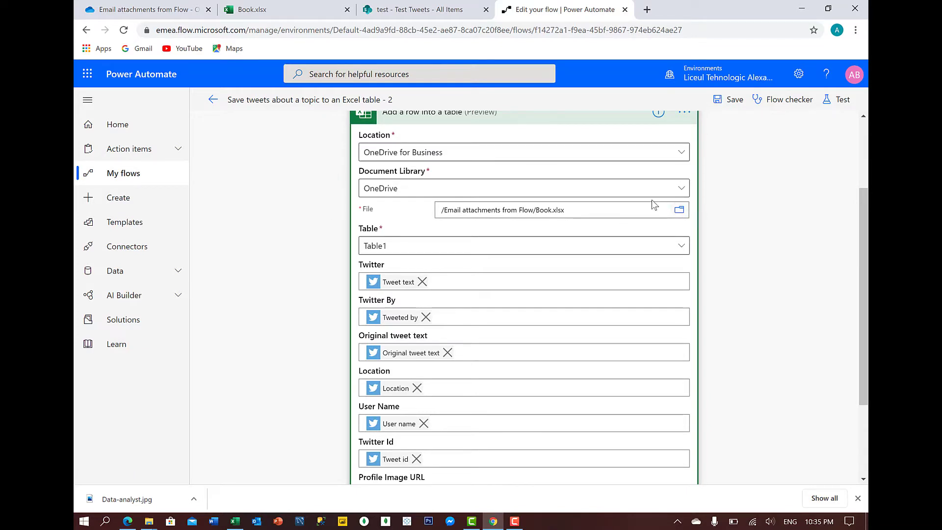
pyautogui.click(680, 209)
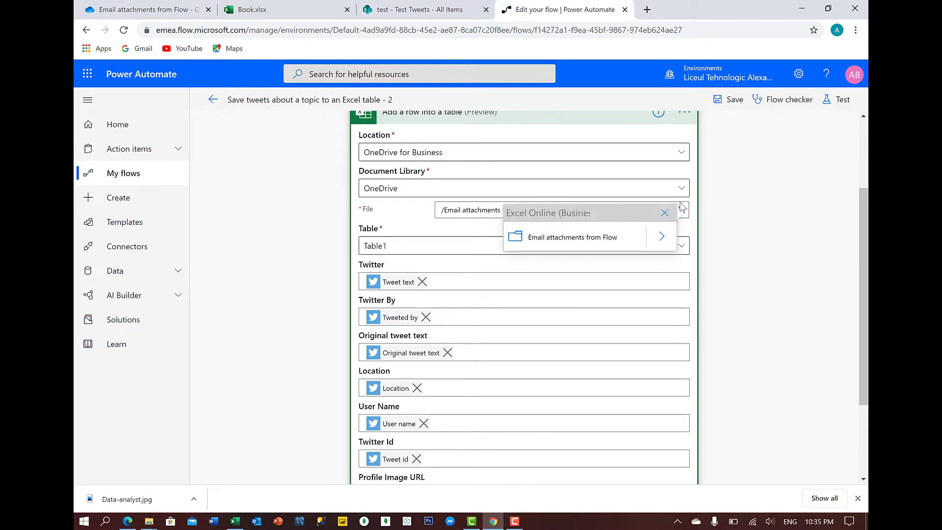
pyautogui.click(657, 237)
pyautogui.click(536, 237)
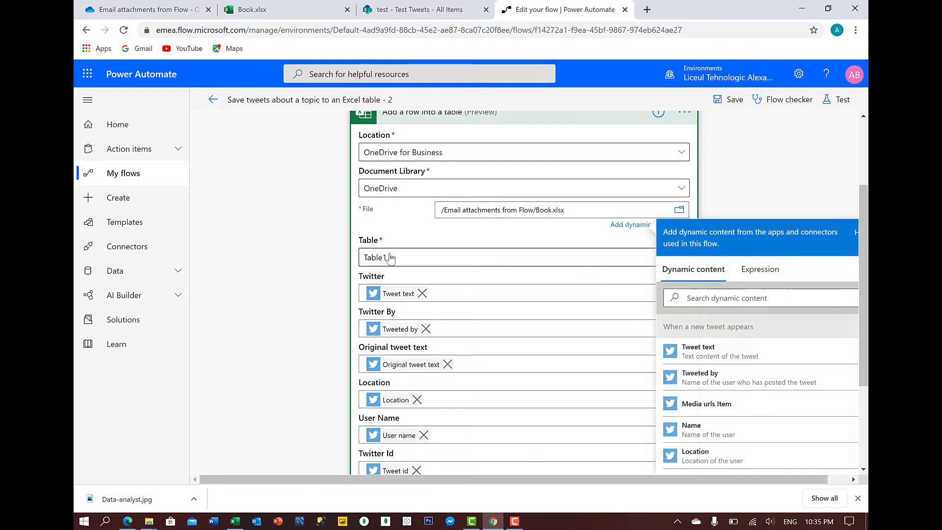
pyautogui.click(462, 257)
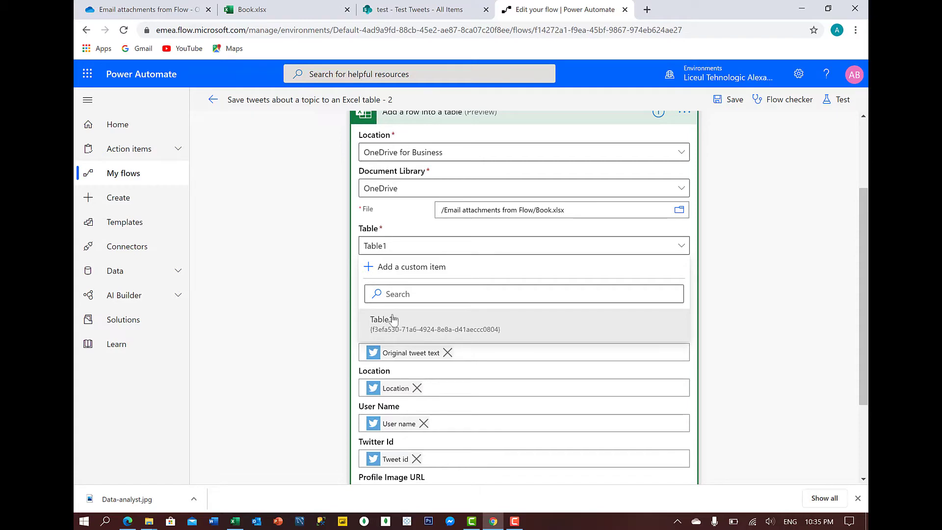
# - Switch to Book.xlsx in Excel and look through the collected tweet rows in its table
pyautogui.click(263, 7)
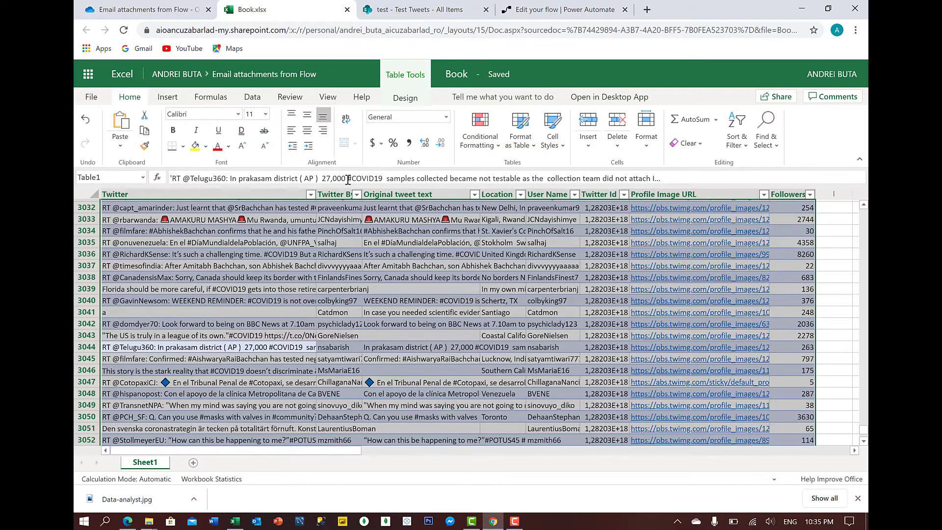
pyautogui.scroll(-2, 159, 283)
pyautogui.scroll(-8, 160, 283)
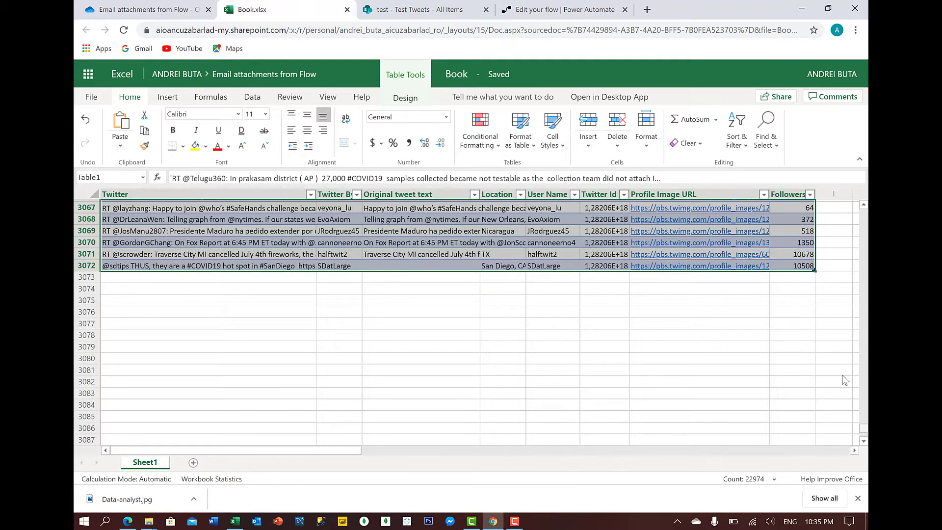
pyautogui.scroll(15, 839, 201)
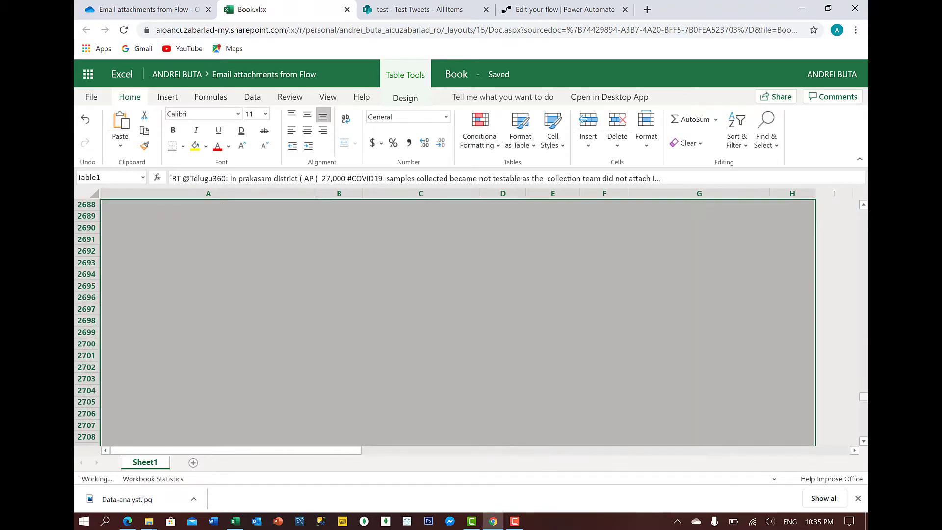
pyautogui.scroll(-5, 437, 311)
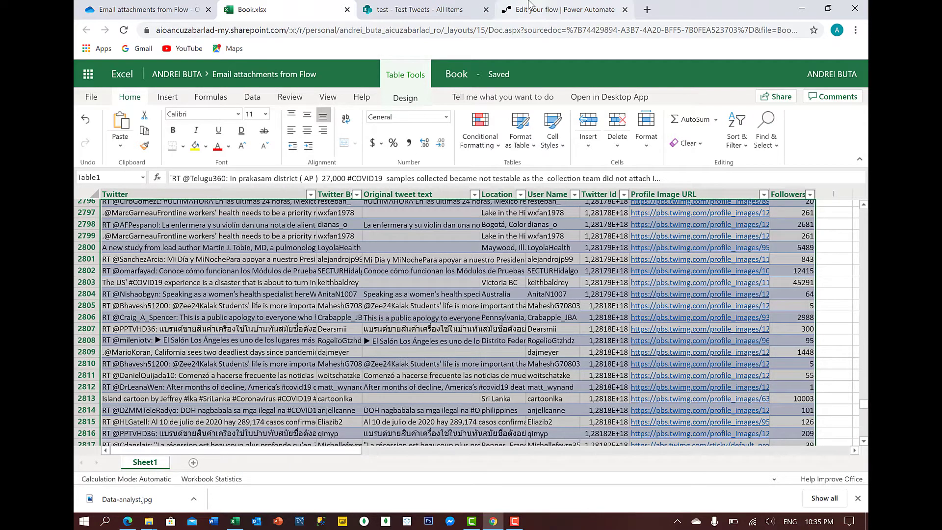
# - Return to the flow in Power Automate and collapse the Add a row into a table action and the new tweet trigger
pyautogui.click(526, 8)
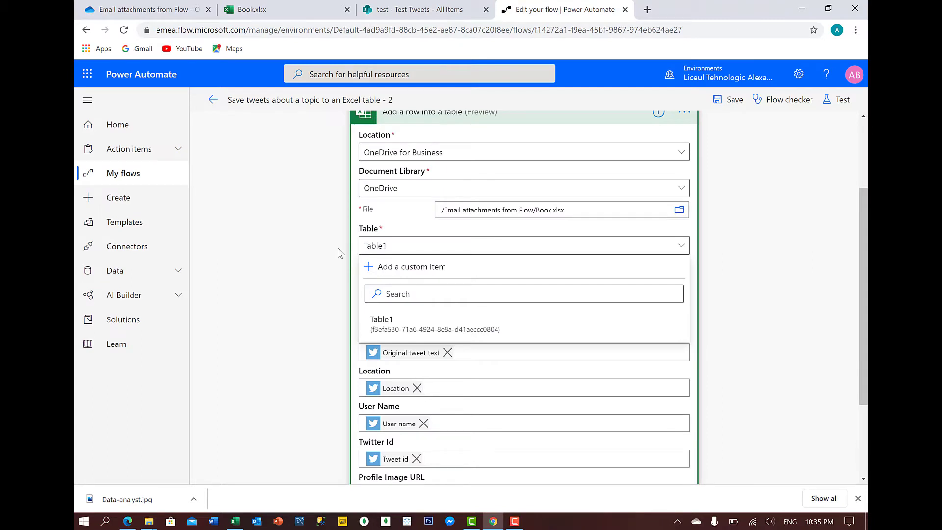
pyautogui.scroll(3, 508, 206)
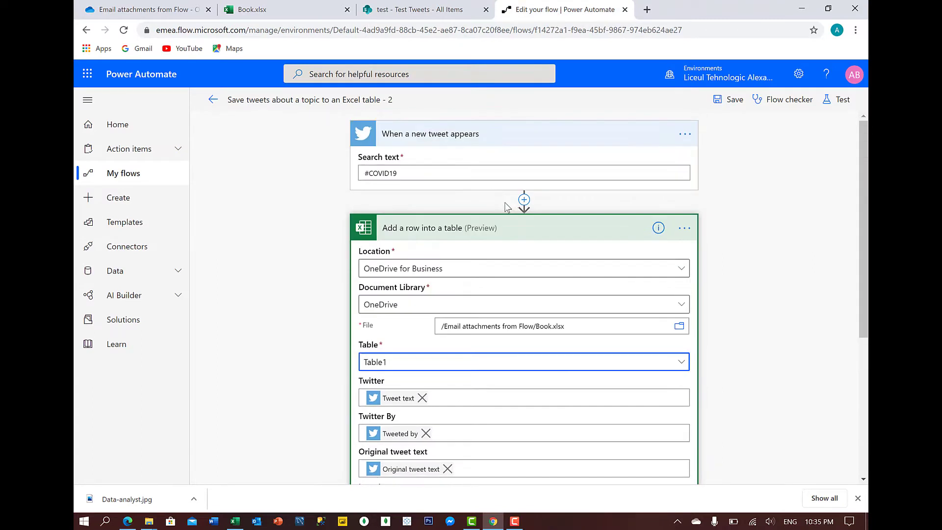
pyautogui.click(594, 231)
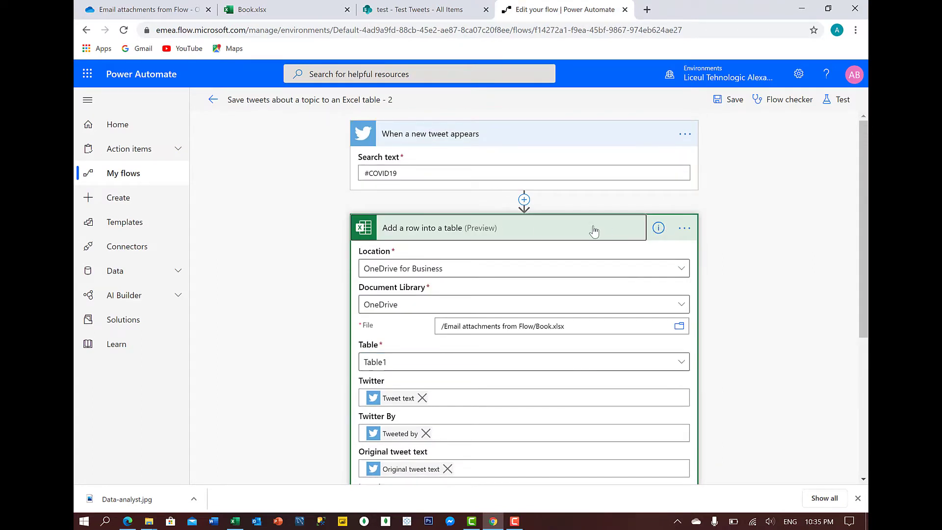
pyautogui.click(472, 224)
pyautogui.click(470, 136)
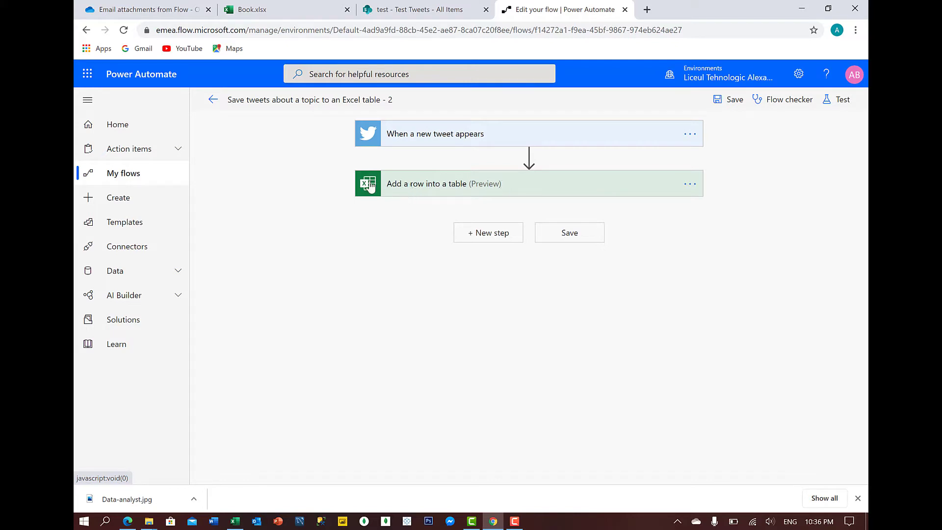
# - Add a SharePoint Create item action as a new step after the Add a row into a table action
pyautogui.click(488, 234)
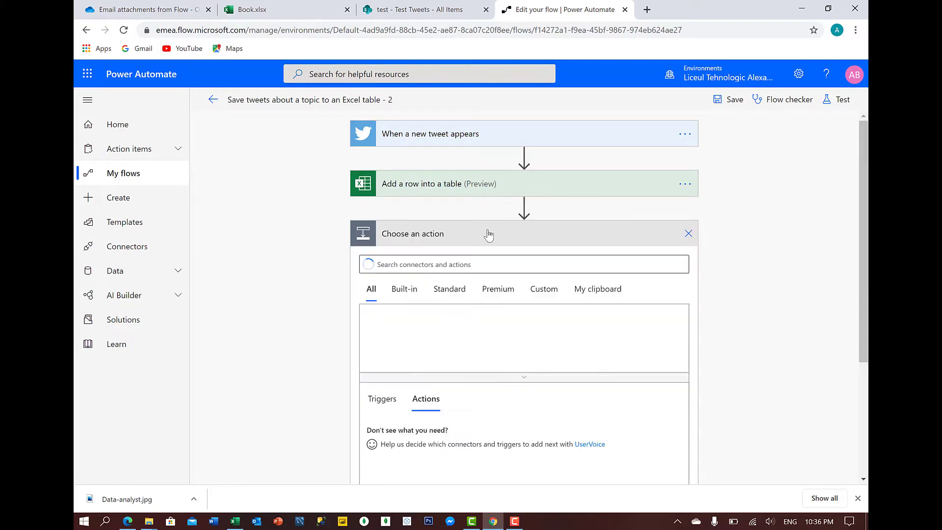
pyautogui.click(466, 269)
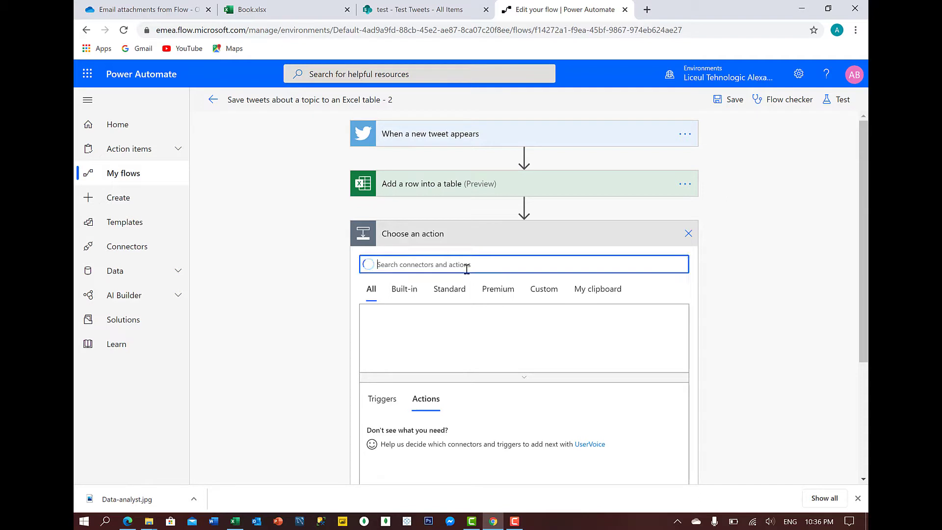
pyautogui.write('sh')
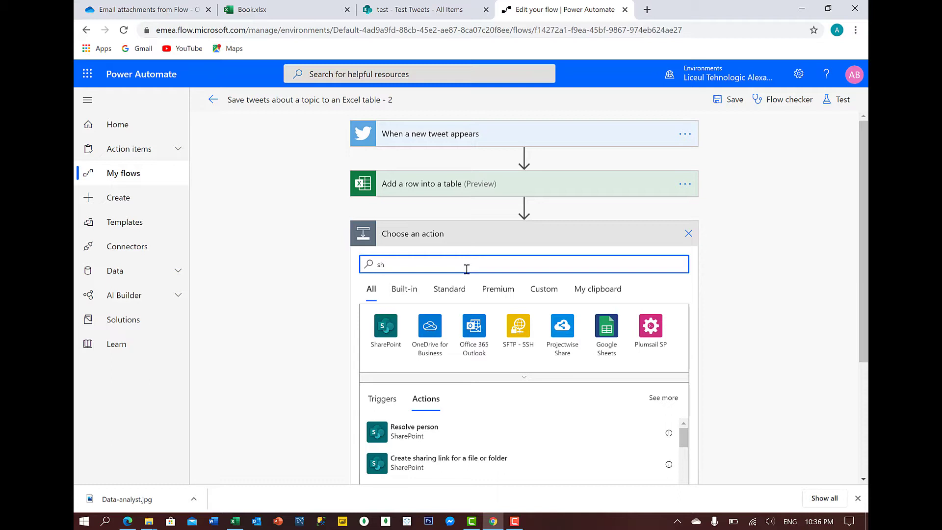
pyautogui.click(386, 327)
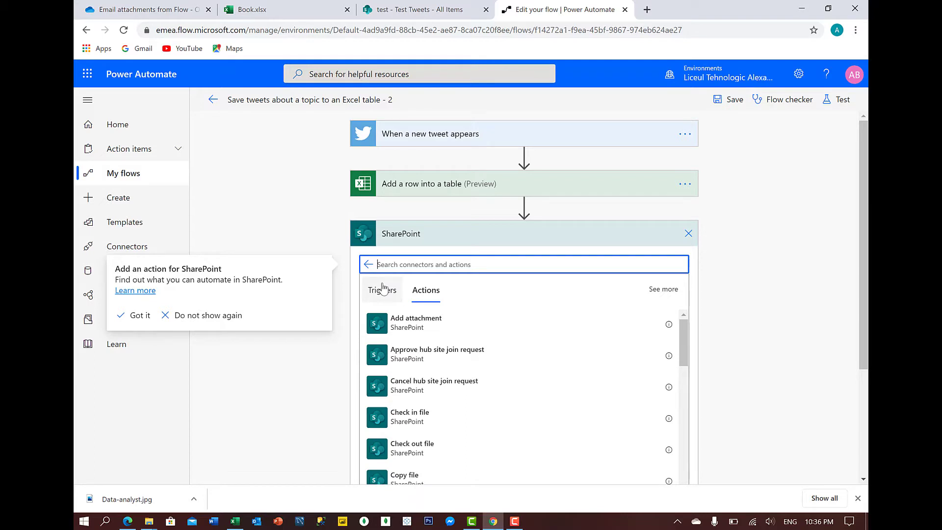
pyautogui.write('c')
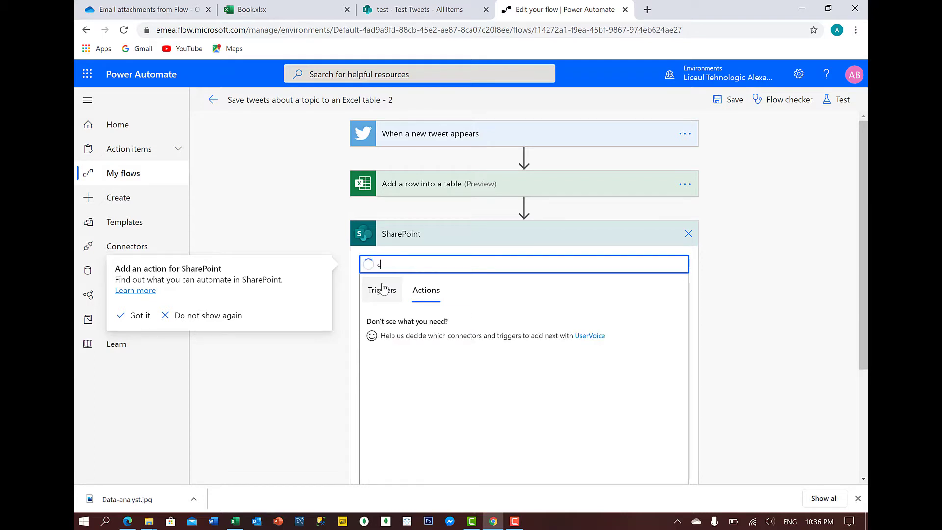
pyautogui.write('reate')
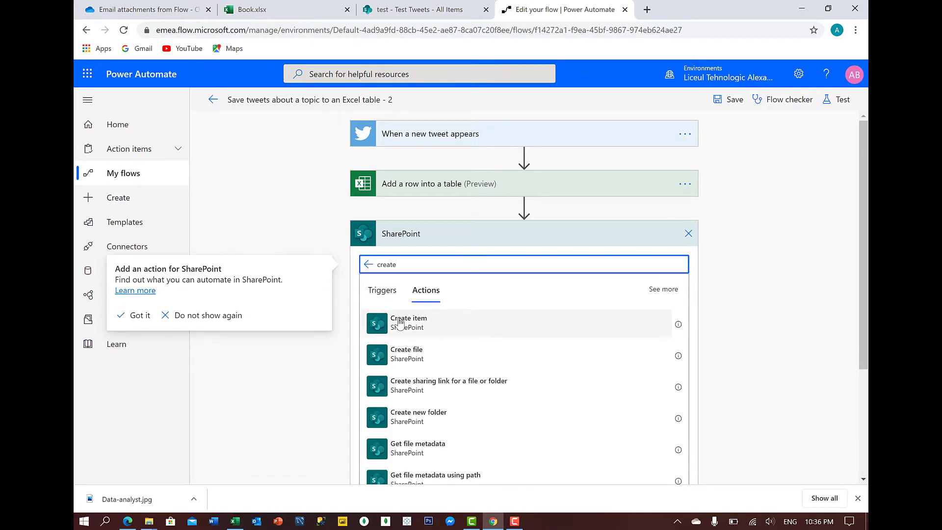
pyautogui.click(400, 322)
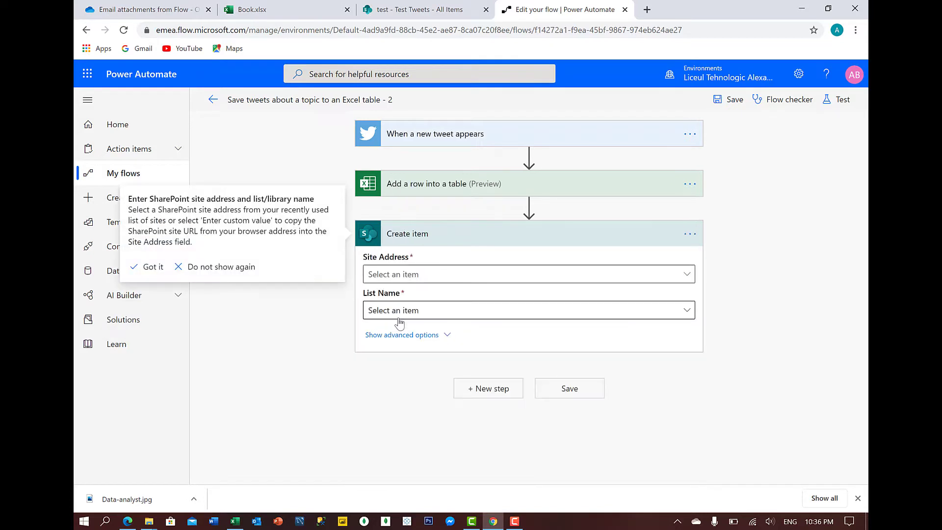
# - Set the Create item action's site address to the test site (sites/test2) and its list name to Test Tweets
pyautogui.click(388, 276)
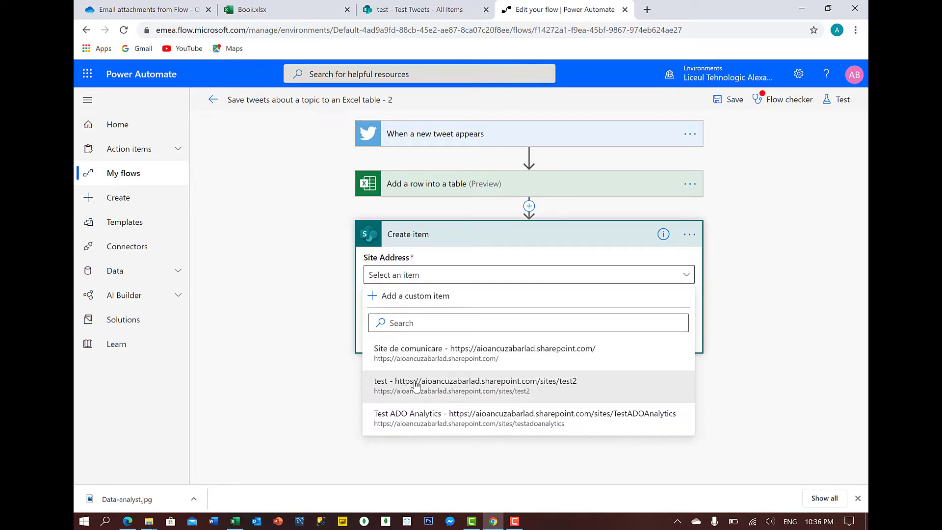
pyautogui.click(460, 389)
pyautogui.click(392, 310)
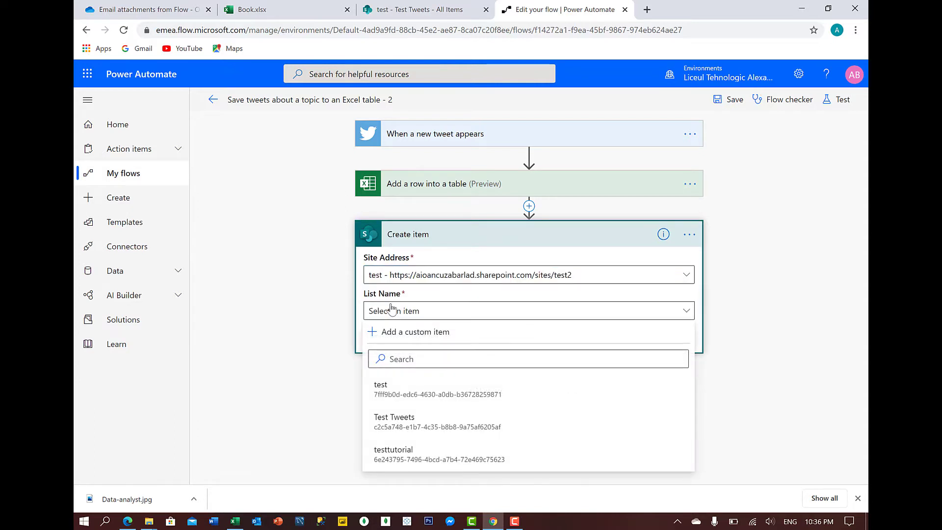
pyautogui.click(389, 425)
# - Compare the columns of the Test Tweets SharePoint list and the Book.xlsx table with the Create item fields in Power Automate
pyautogui.click(410, 11)
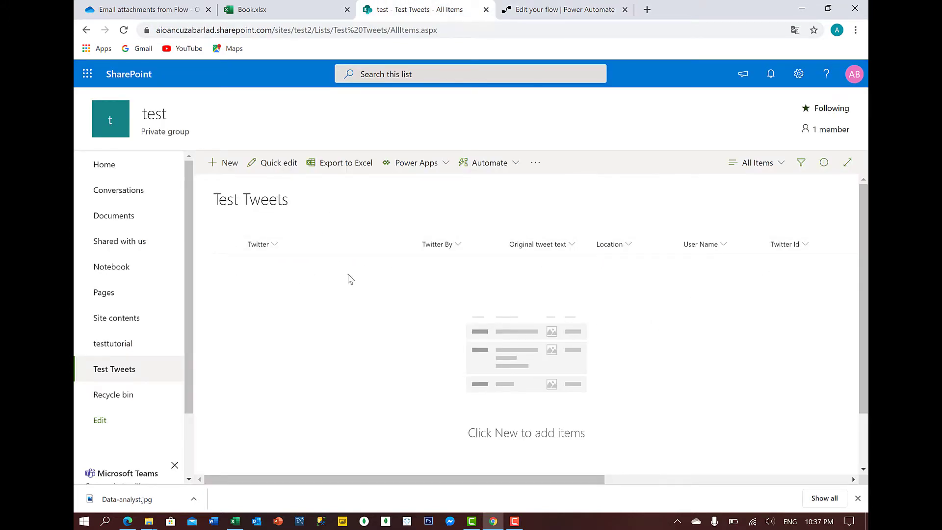
pyautogui.scroll(-2, 629, 375)
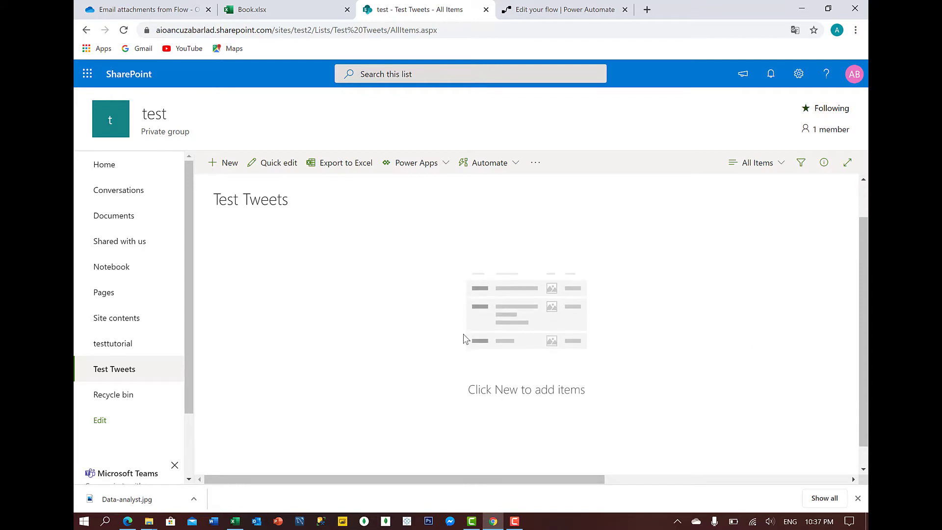
pyautogui.scroll(2, 464, 339)
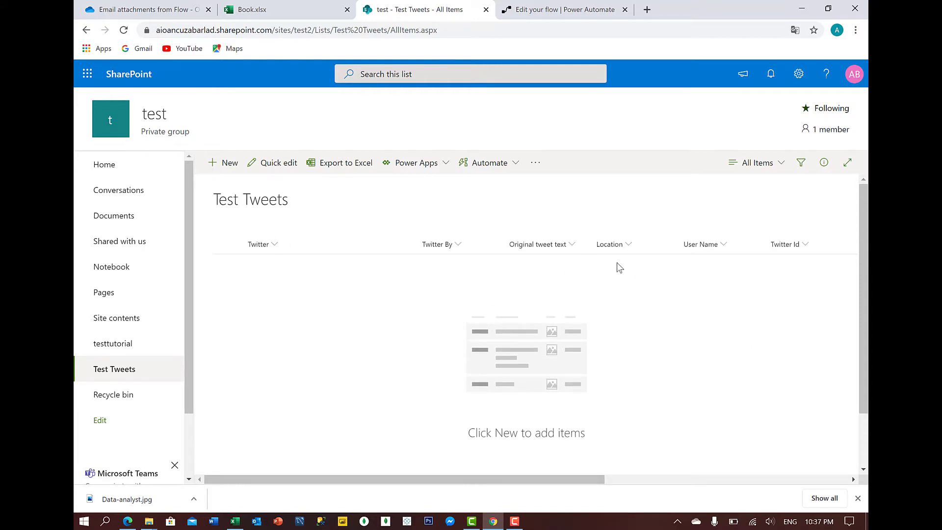
pyautogui.click(589, 9)
pyautogui.scroll(-1, 318, 298)
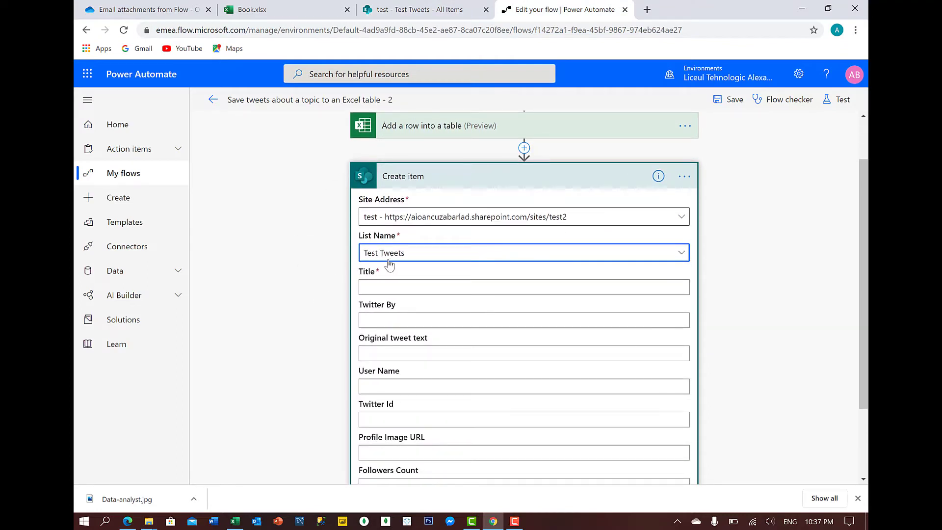
pyautogui.click(407, 286)
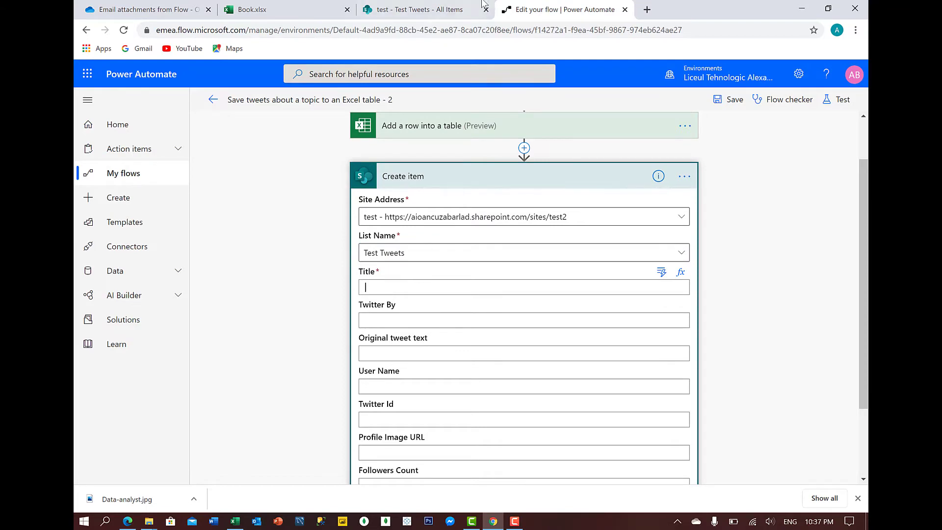
pyautogui.click(264, 12)
pyautogui.click(406, 9)
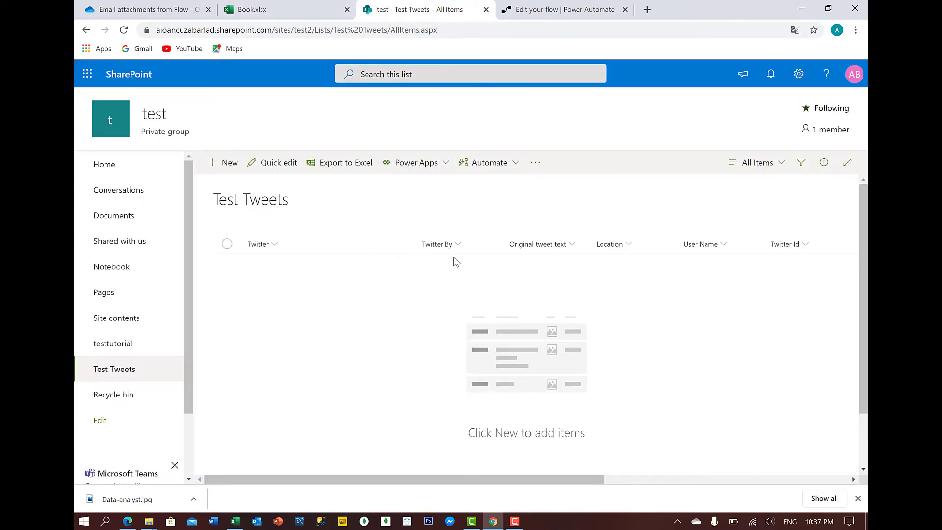
pyautogui.click(565, 9)
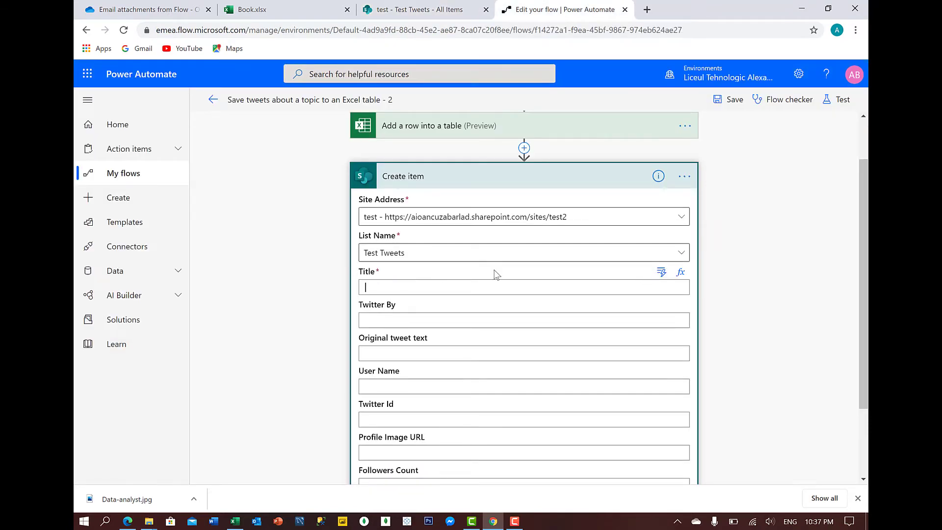
# - Fill the Create item action's Title field with the Tweet text dynamic value from the new tweet trigger
pyautogui.click(663, 273)
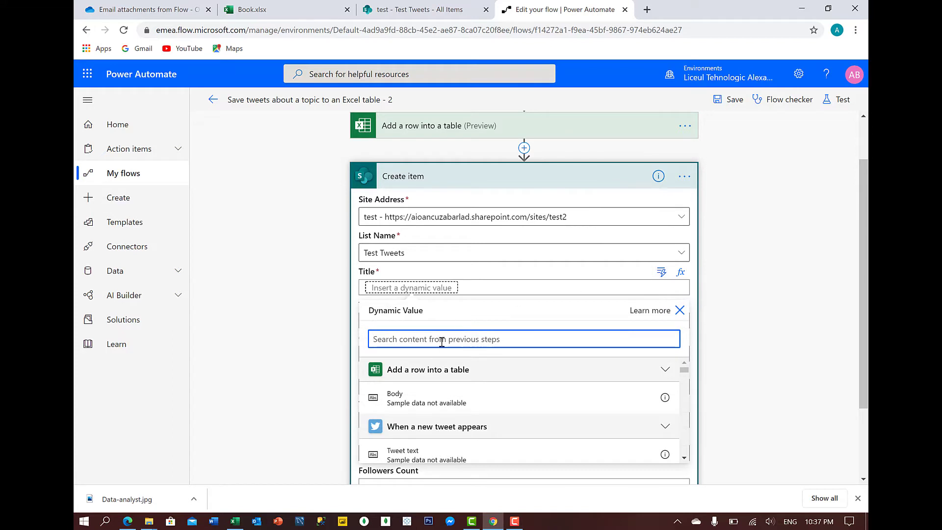
pyautogui.click(679, 310)
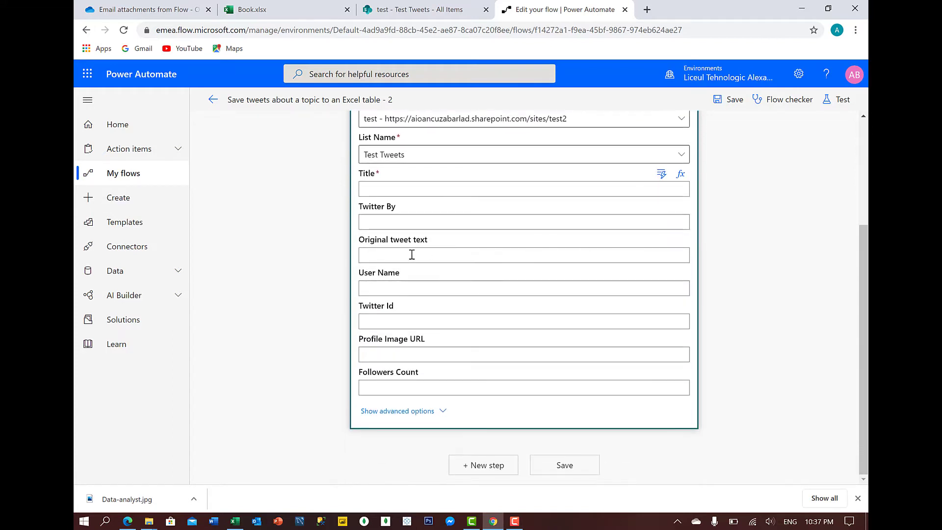
pyautogui.click(411, 253)
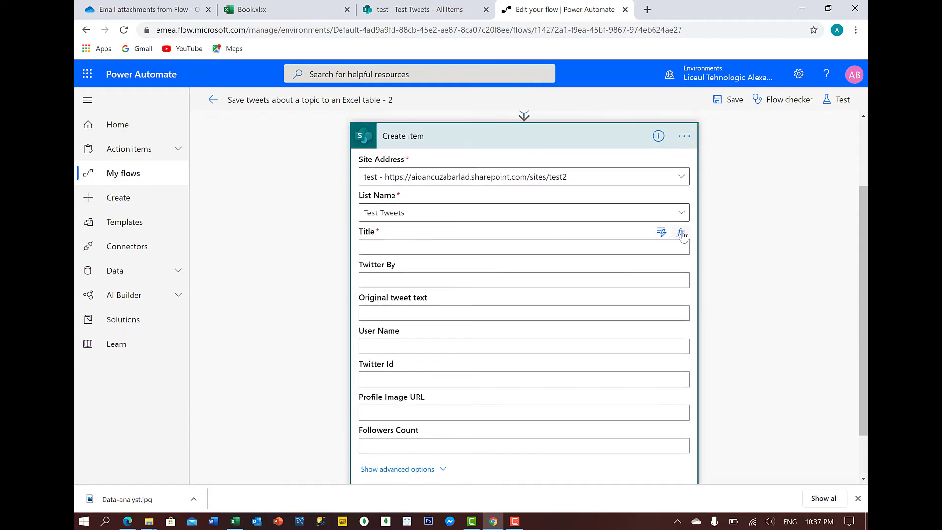
pyautogui.click(661, 232)
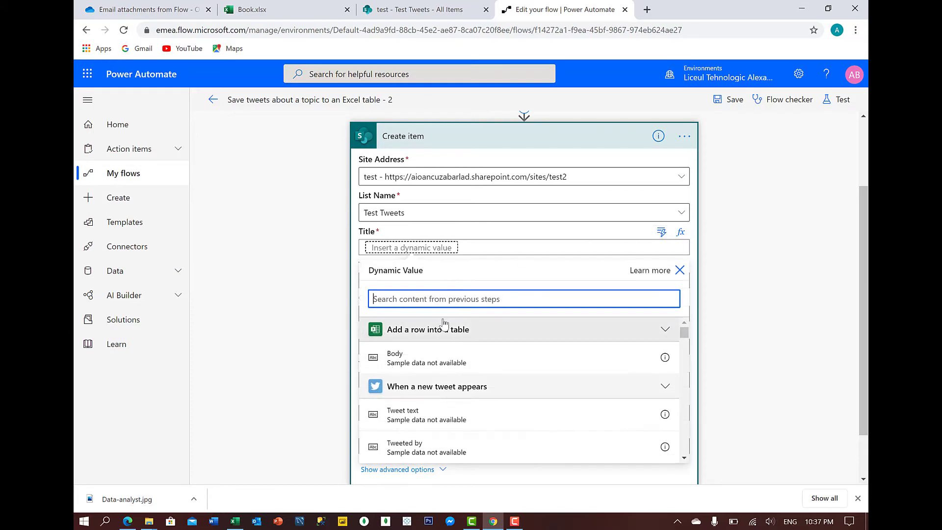
pyautogui.scroll(-1, 430, 360)
pyautogui.click(427, 358)
# - Fill the Create item action's Twitter By field with the Tweeted by dynamic value from the new tweet trigger
pyautogui.click(428, 281)
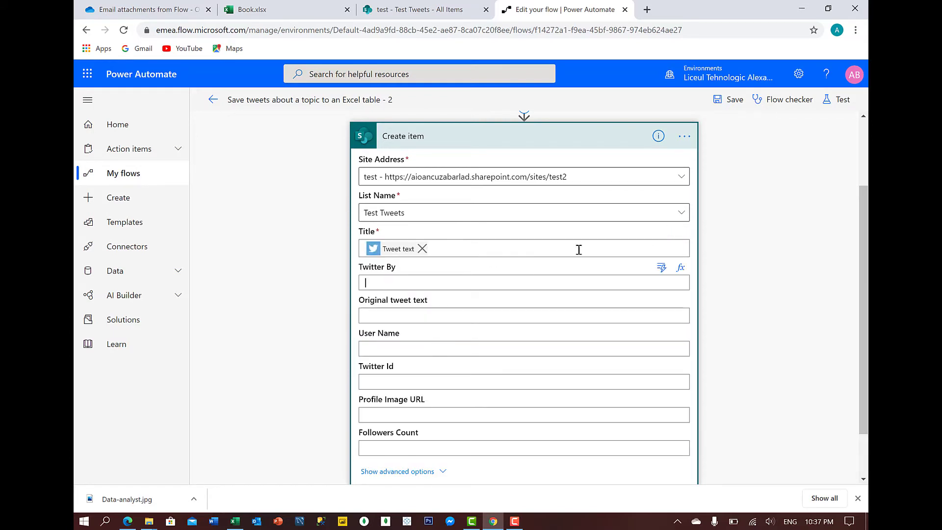
pyautogui.click(662, 268)
pyautogui.click(658, 273)
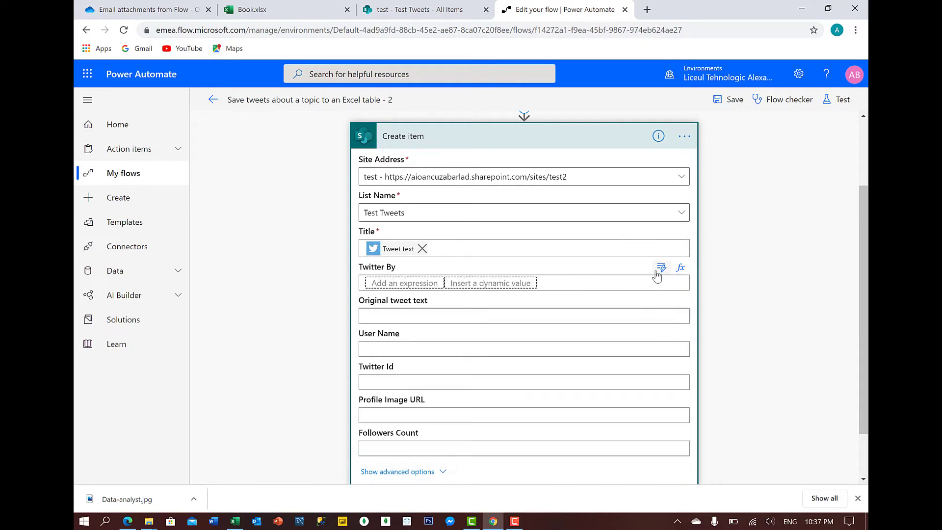
pyautogui.click(659, 271)
pyautogui.scroll(-2, 403, 358)
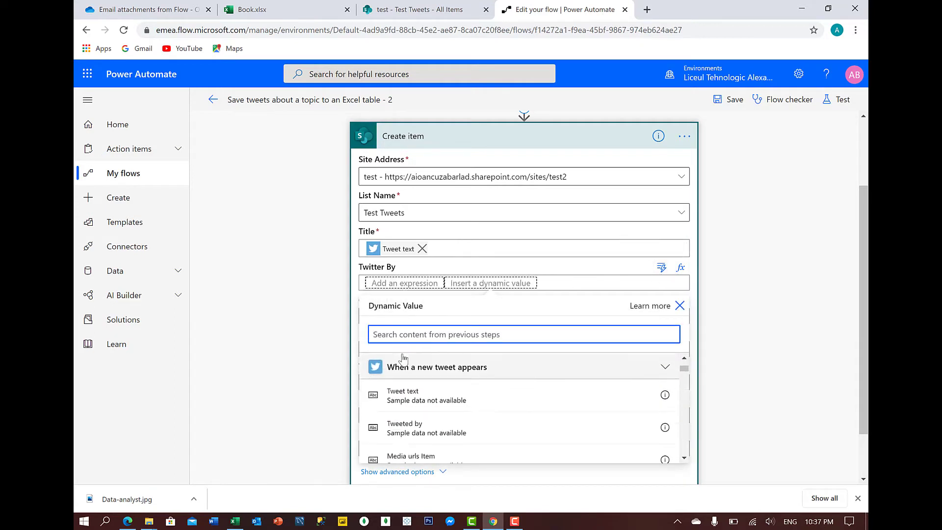
pyautogui.click(405, 427)
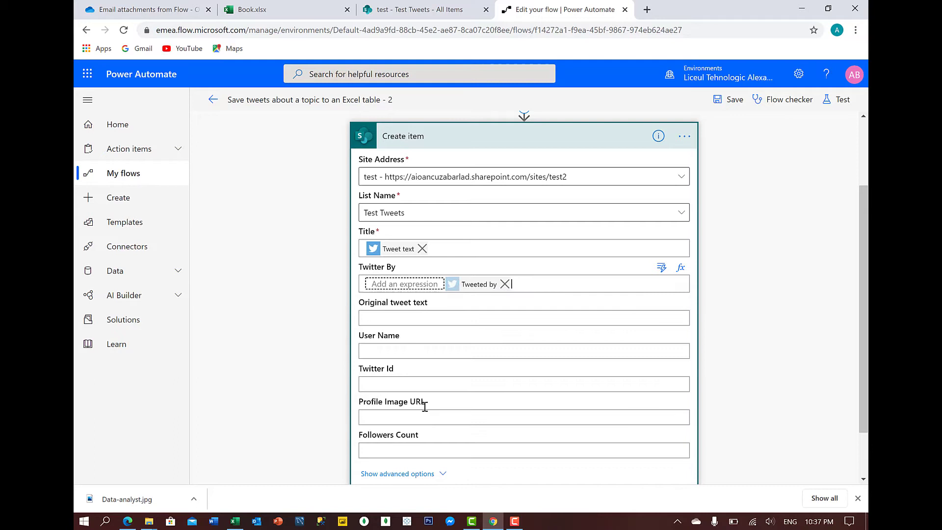
# - Fill the Original tweet text field with the Original tweet text dynamic value from the new tweet trigger
pyautogui.click(388, 314)
pyautogui.click(661, 303)
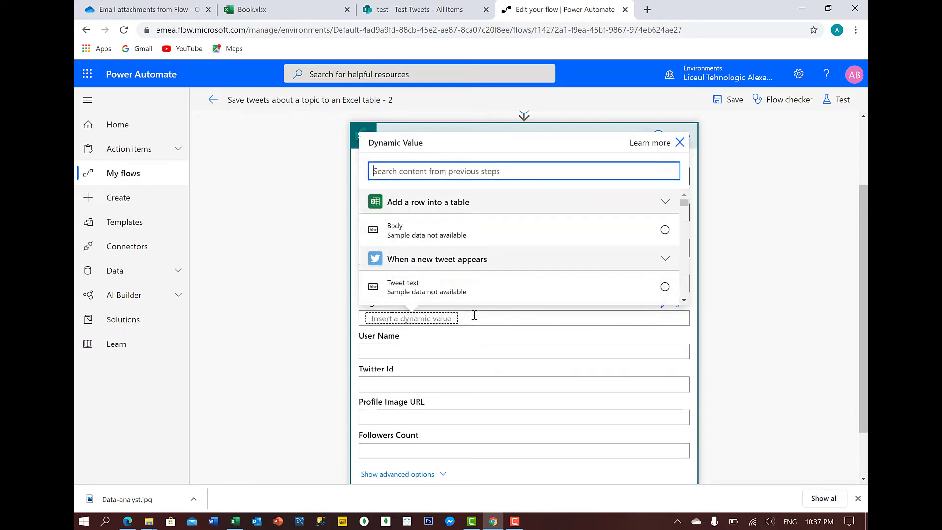
pyautogui.scroll(-3, 427, 261)
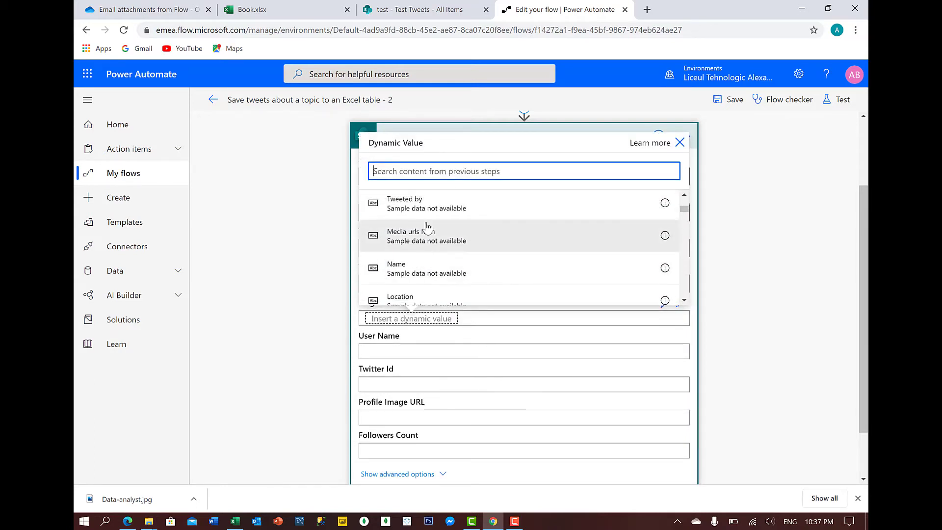
pyautogui.scroll(-6, 427, 225)
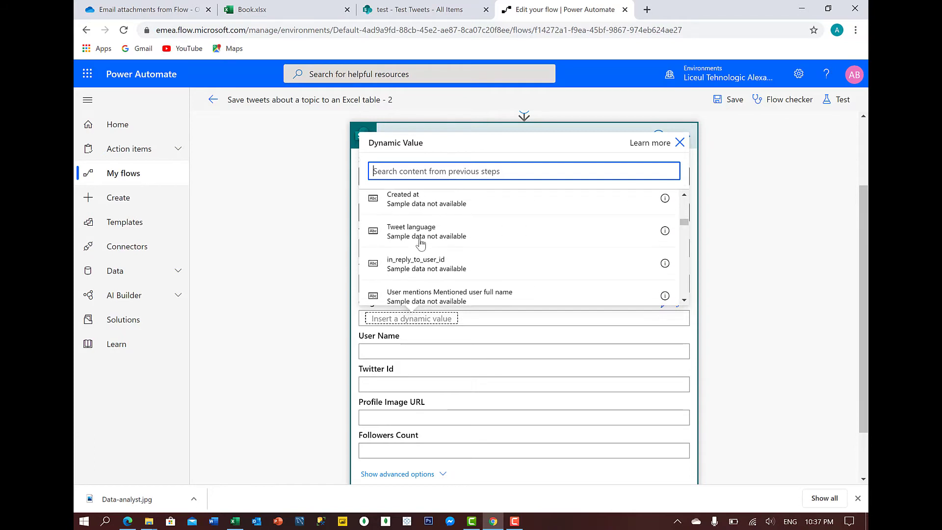
pyautogui.scroll(-3, 420, 242)
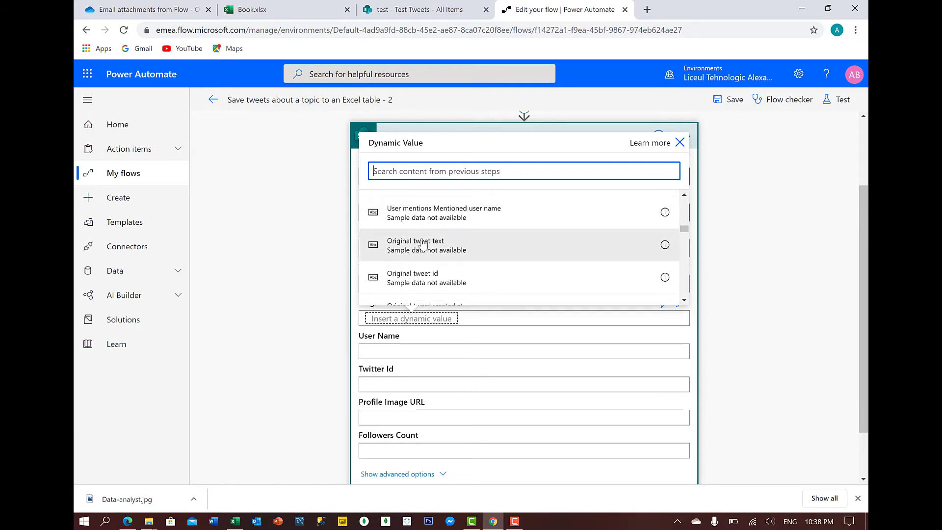
pyautogui.click(423, 244)
# - Search the dynamic values for "user" and fill the User Name field with the trigger's User name value
pyautogui.click(368, 354)
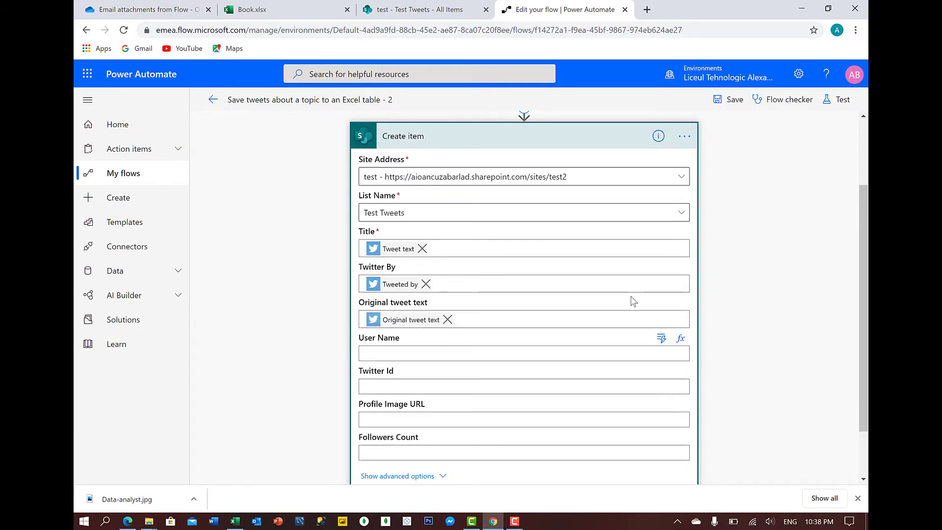
pyautogui.click(661, 338)
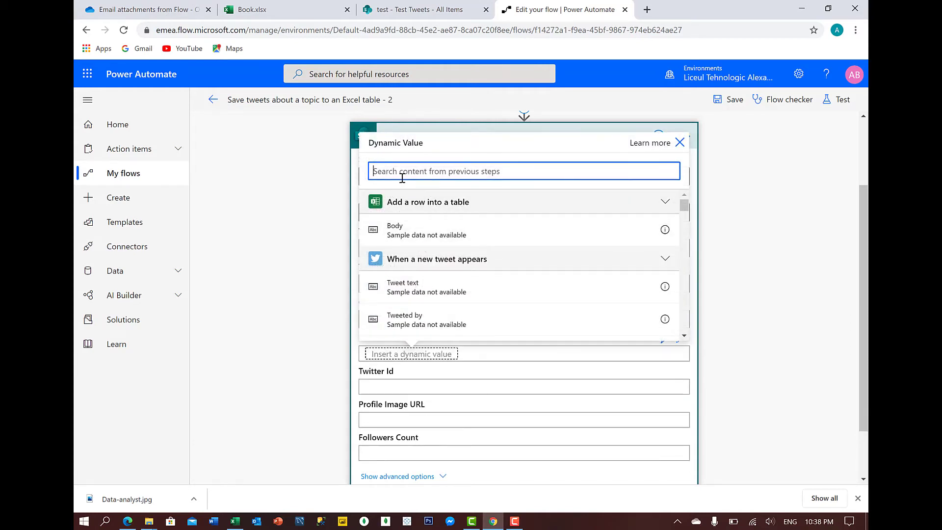
pyautogui.write('user')
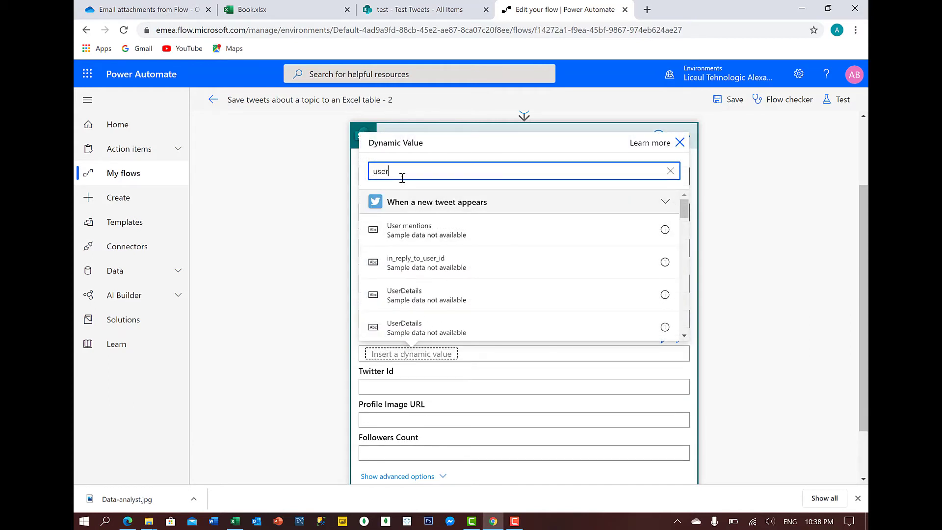
pyautogui.scroll(-2, 403, 285)
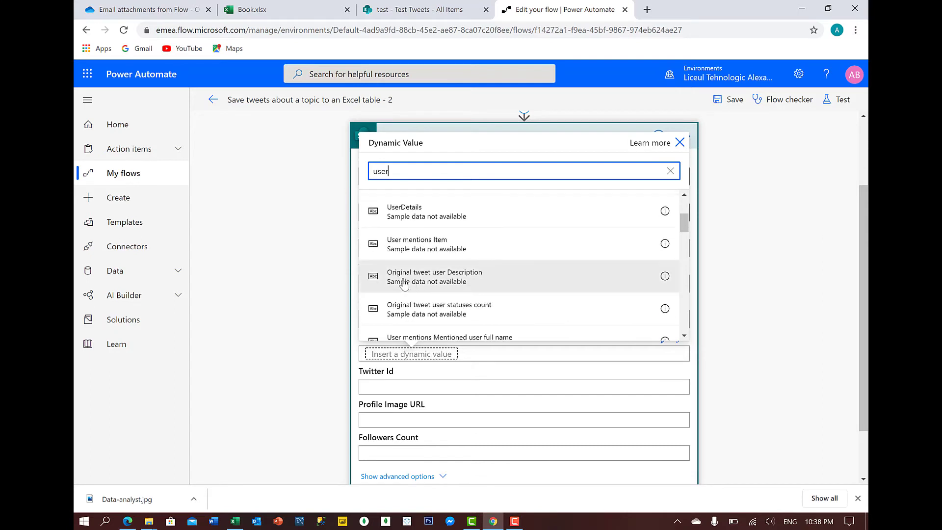
pyautogui.scroll(-2, 404, 283)
pyautogui.click(405, 317)
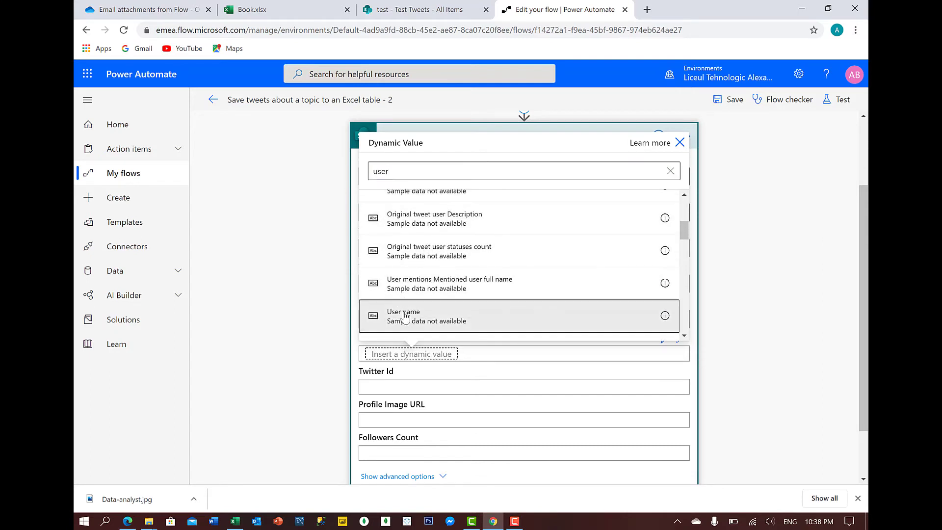
# - Search the dynamic values for "twitt" and fill the Twitter Id field with Original tweet user id
pyautogui.click(381, 390)
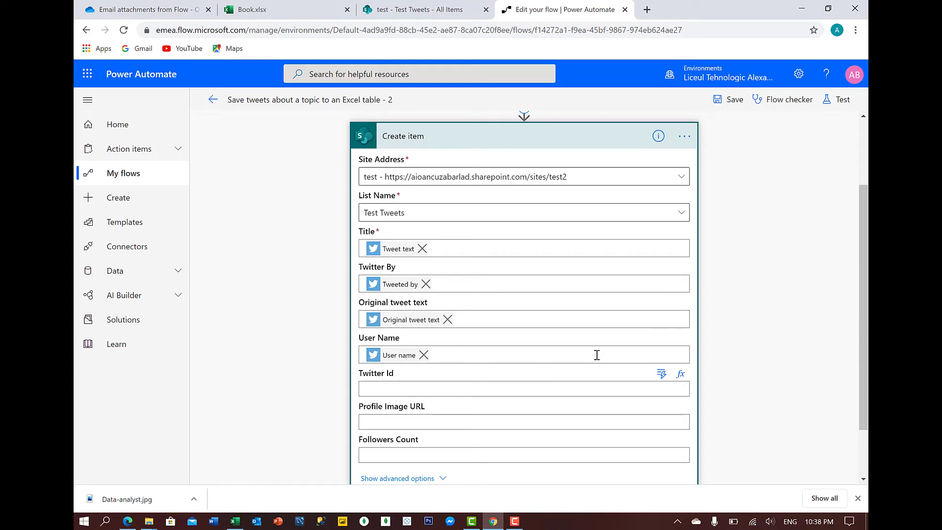
pyautogui.click(661, 373)
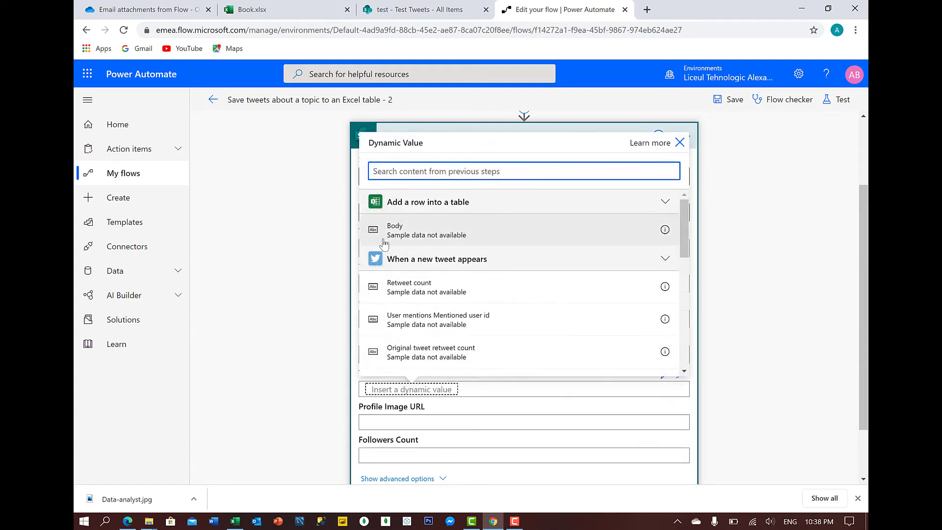
pyautogui.write('t')
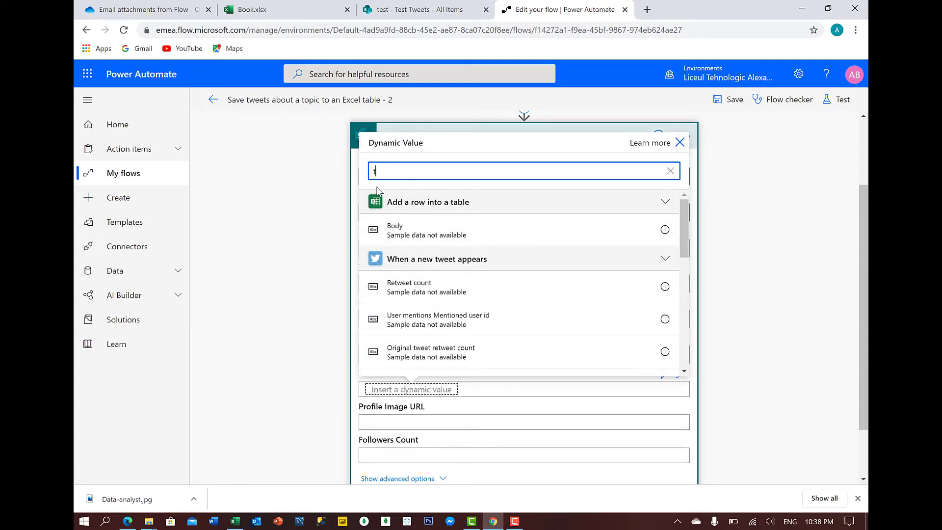
pyautogui.write('witt')
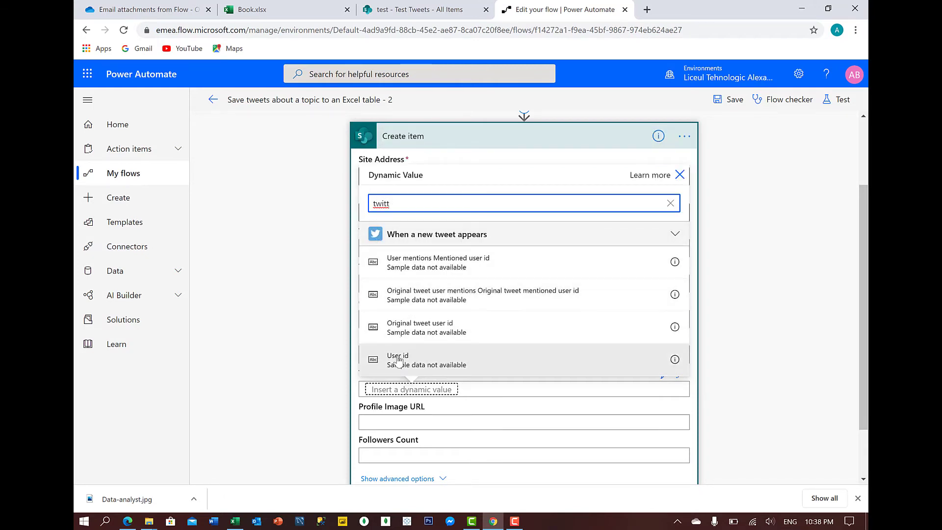
pyautogui.click(414, 327)
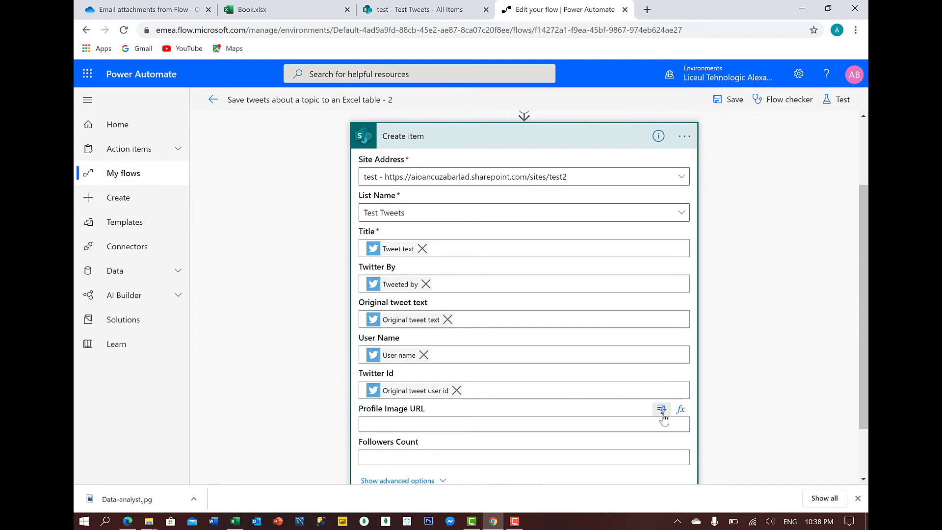
# - Fill the Profile Image URL field with the Profile image url dynamic value and Followers Count with Followers count
pyautogui.click(662, 412)
pyautogui.scroll(-10, 446, 290)
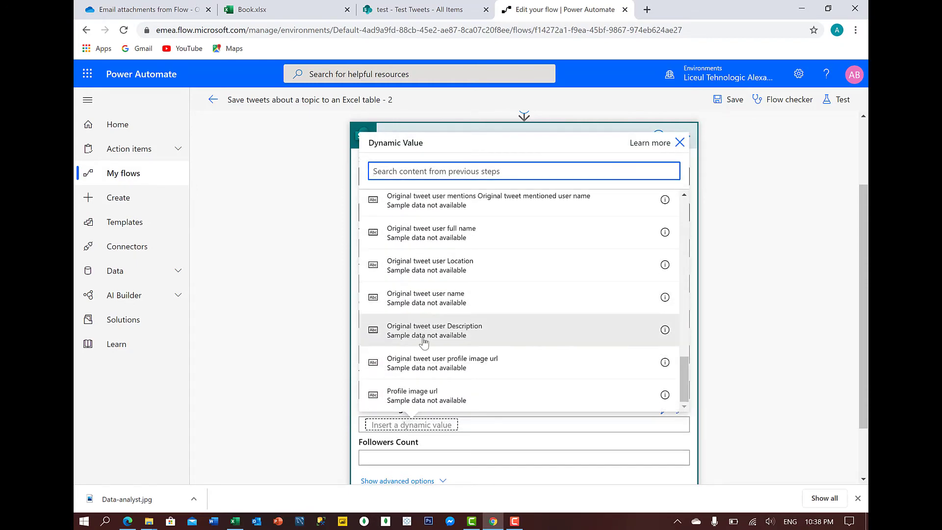
pyautogui.click(424, 394)
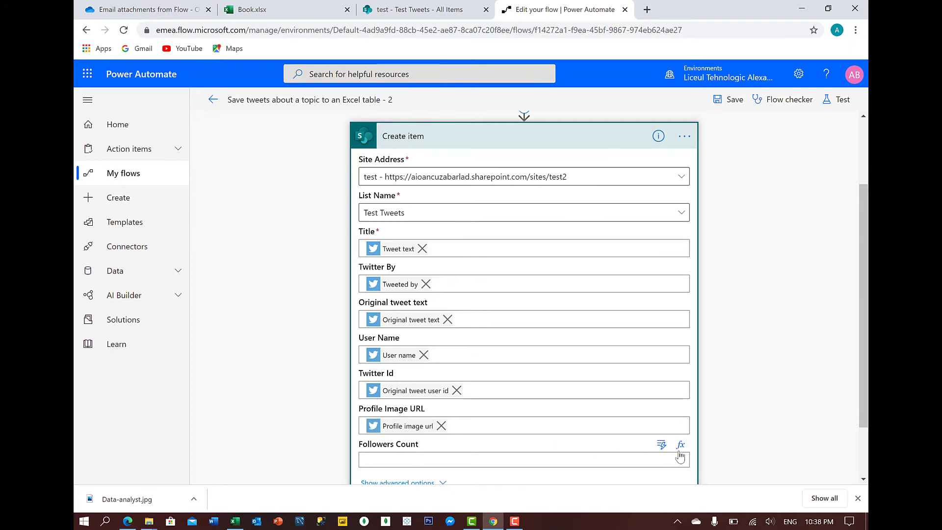
pyautogui.click(662, 444)
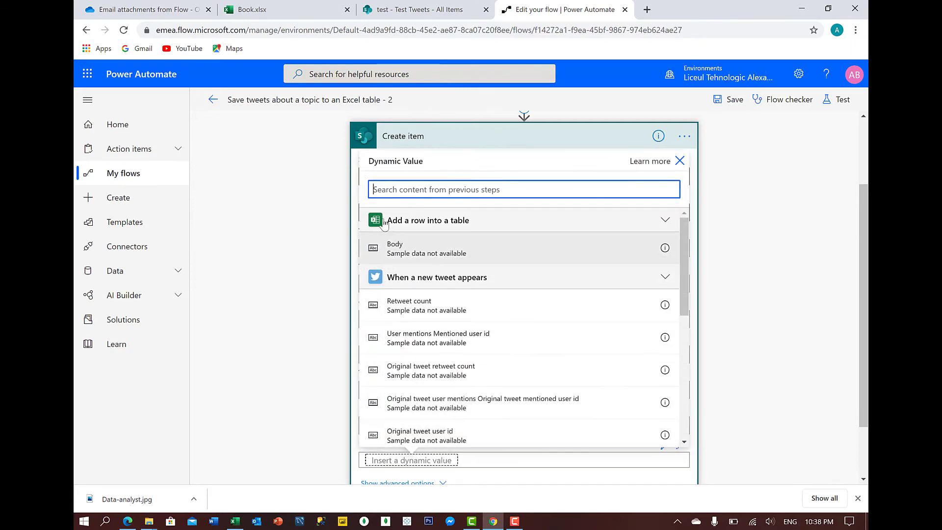
pyautogui.scroll(-5, 418, 362)
pyautogui.click(412, 324)
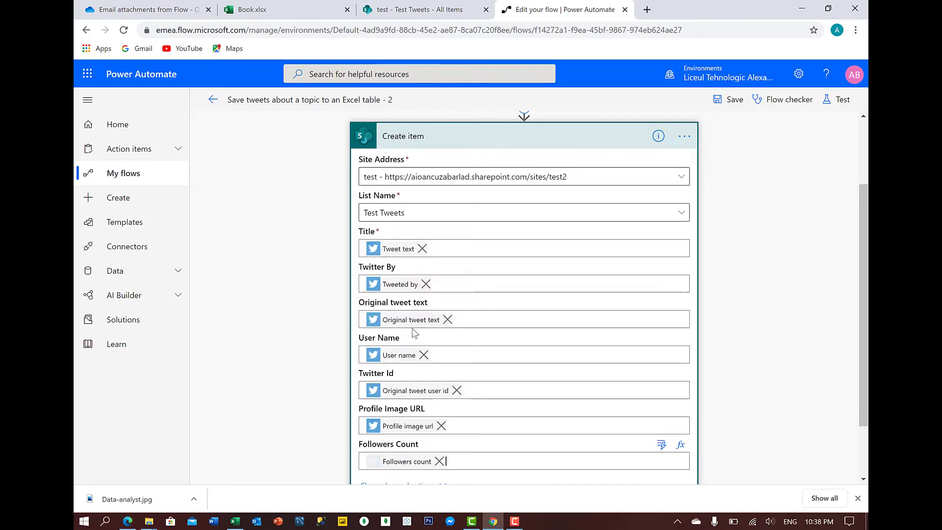
# - Save the flow and start a test run with the option "I'll perform the trigger action"
pyautogui.scroll(-1, 274, 336)
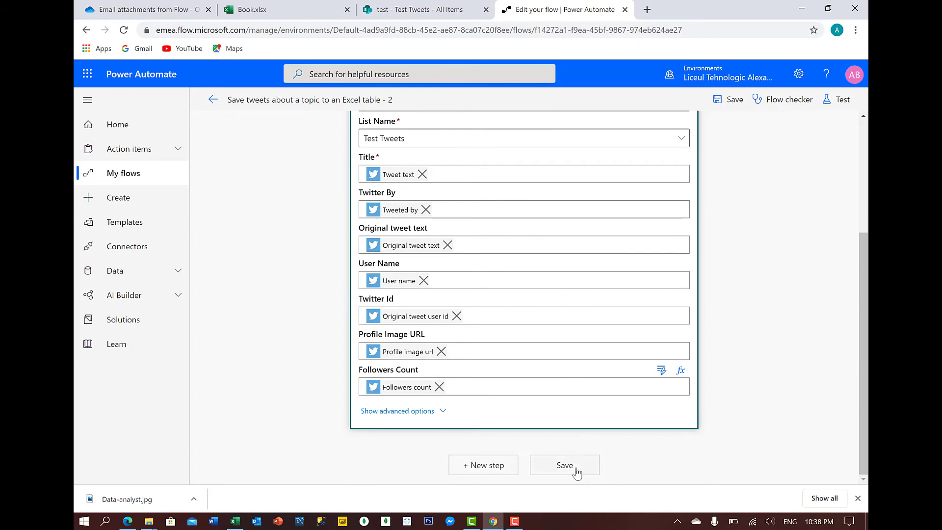
pyautogui.click(577, 470)
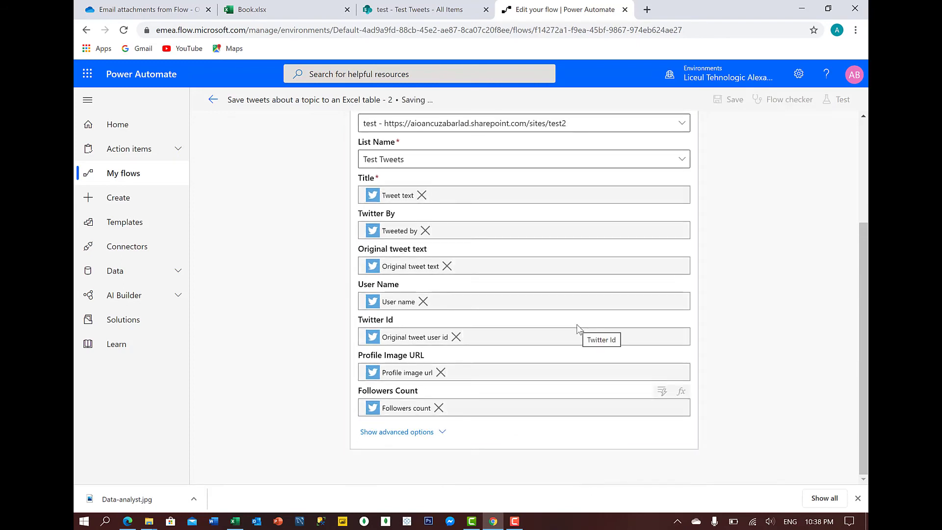
pyautogui.click(843, 102)
pyautogui.click(754, 131)
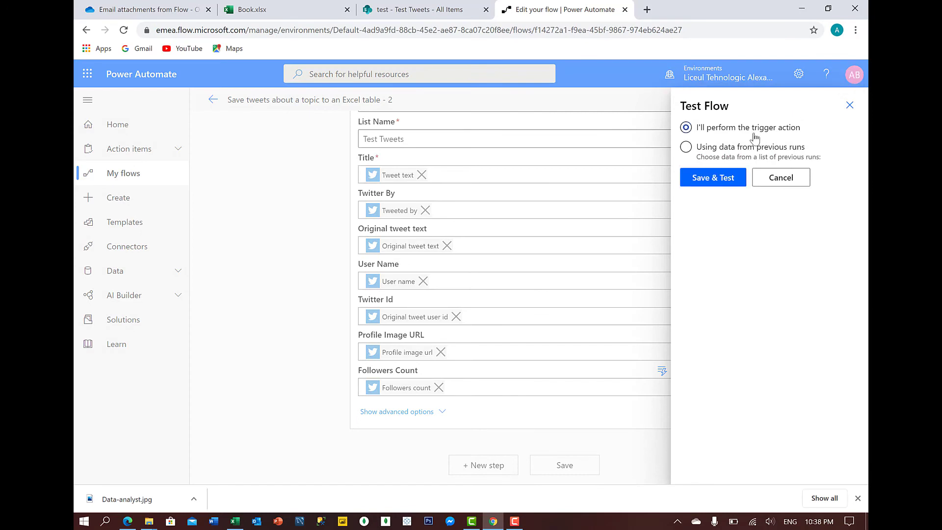
pyautogui.click(707, 179)
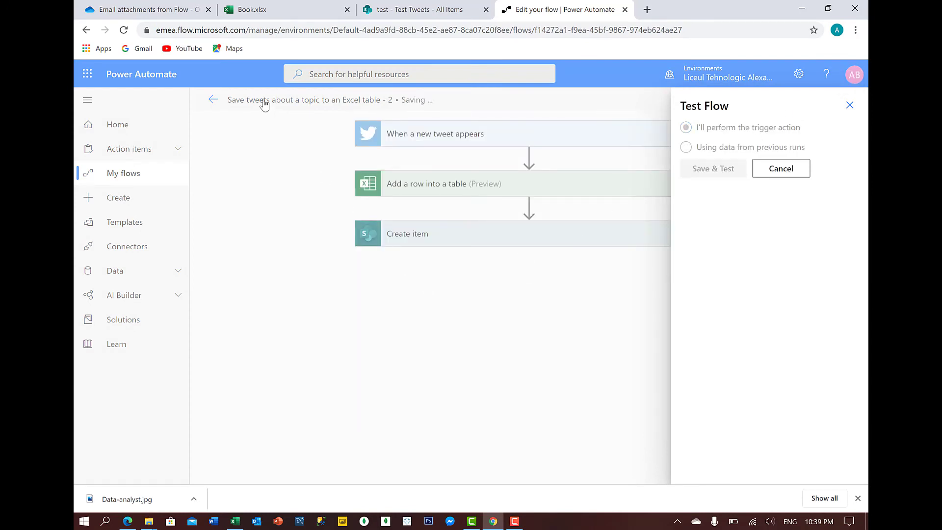
# - Switch to Book.xlsx in Excel and examine the newest tweet rows at the end of the table
pyautogui.click(248, 15)
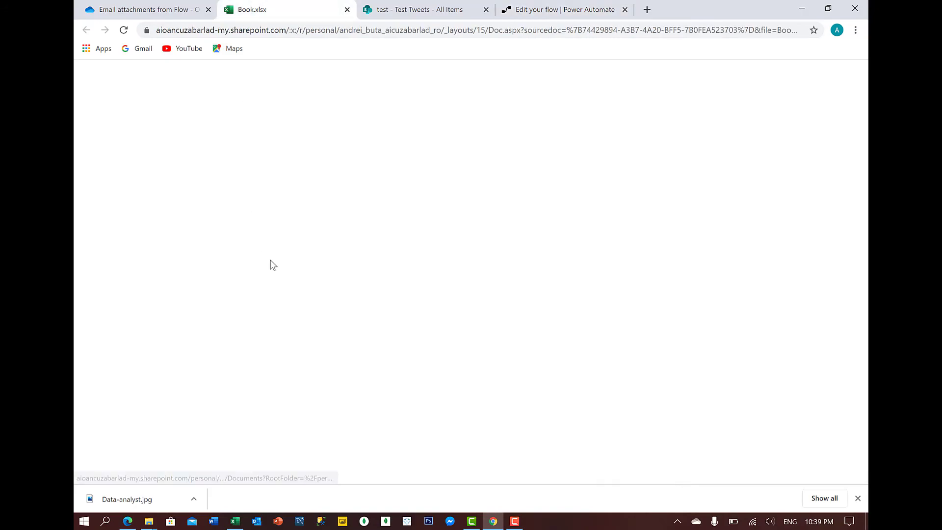
pyautogui.scroll(-5, 263, 243)
pyautogui.scroll(-10, 174, 287)
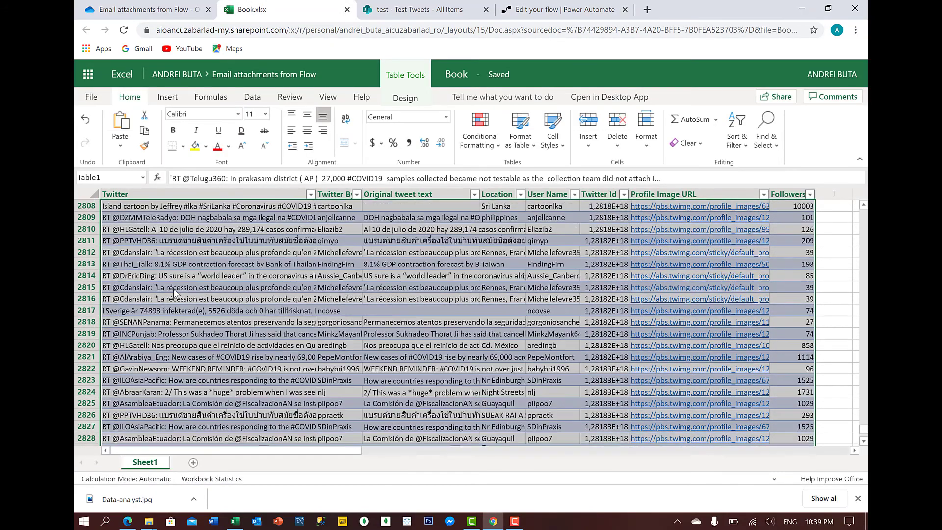
pyautogui.scroll(-10, 177, 285)
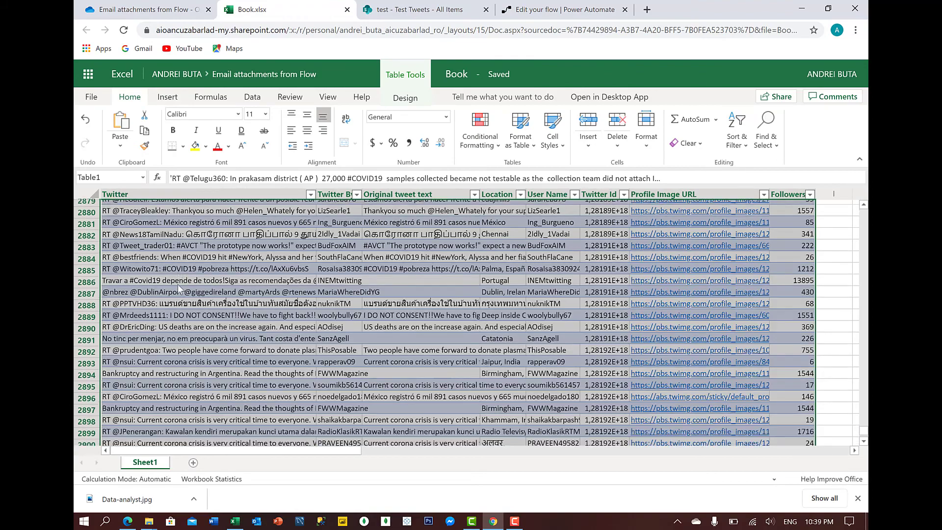
pyautogui.scroll(-12, 190, 298)
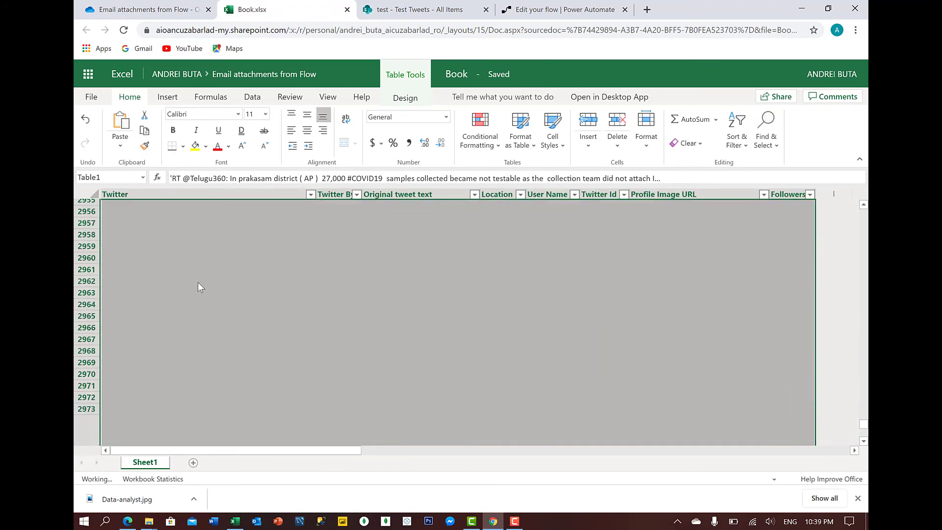
pyautogui.scroll(-6, 206, 288)
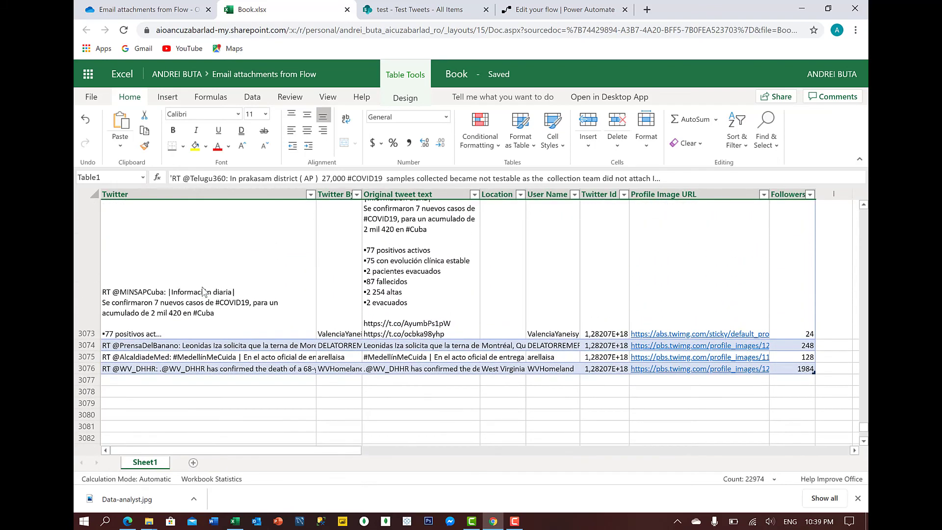
pyautogui.scroll(-3, 167, 314)
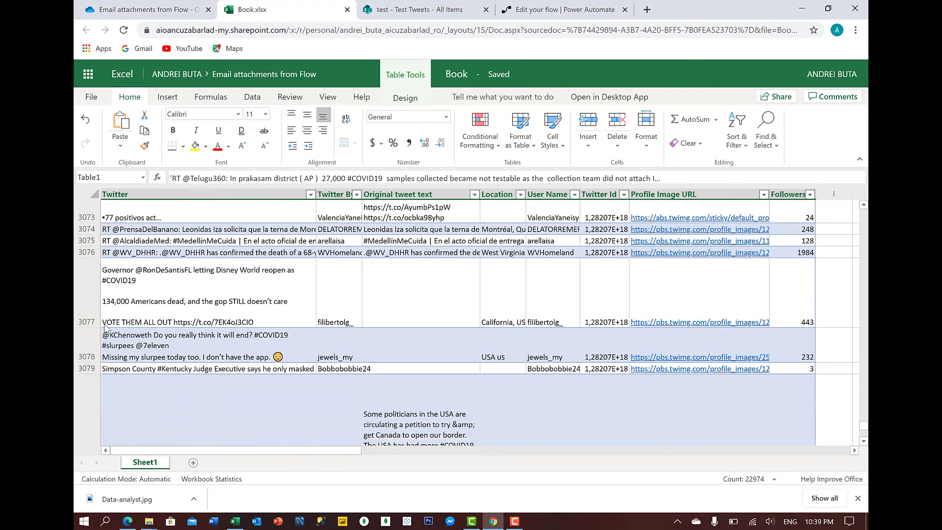
pyautogui.scroll(-5, 177, 299)
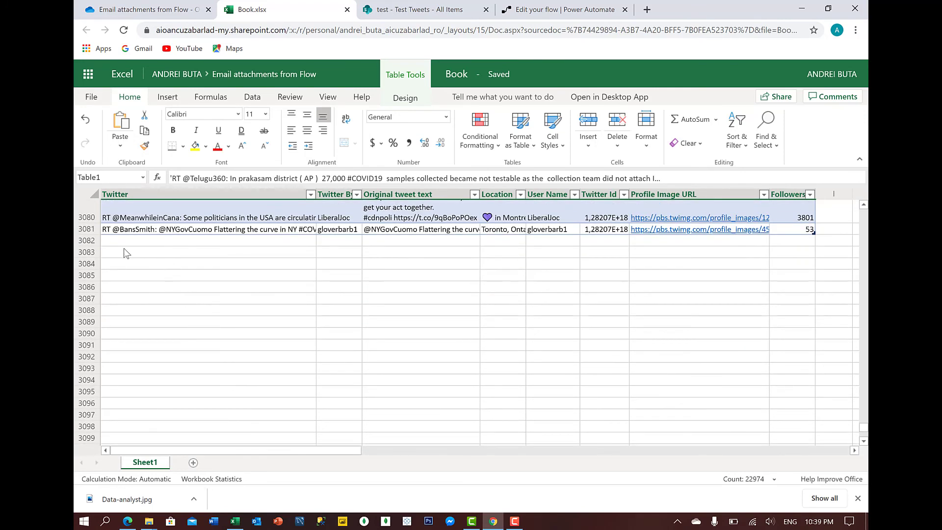
pyautogui.click(123, 242)
pyautogui.scroll(-5, 183, 285)
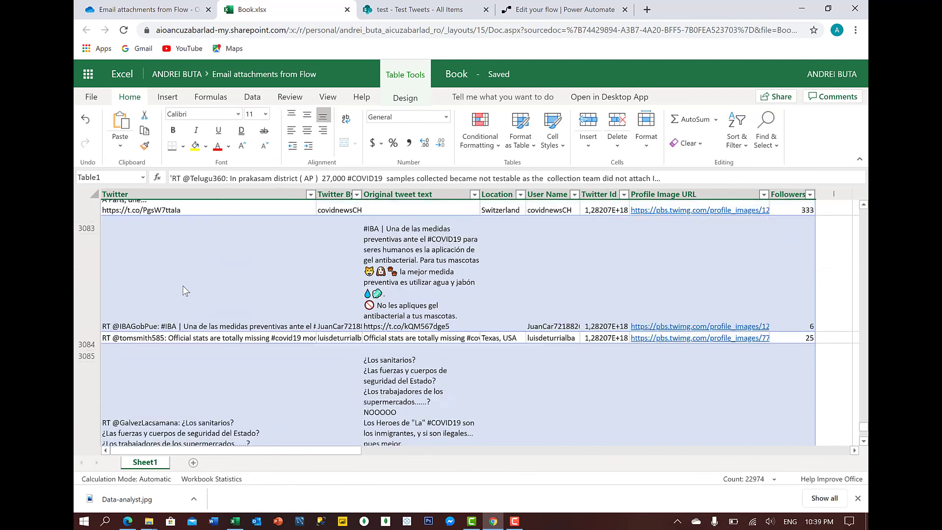
pyautogui.scroll(-2, 183, 290)
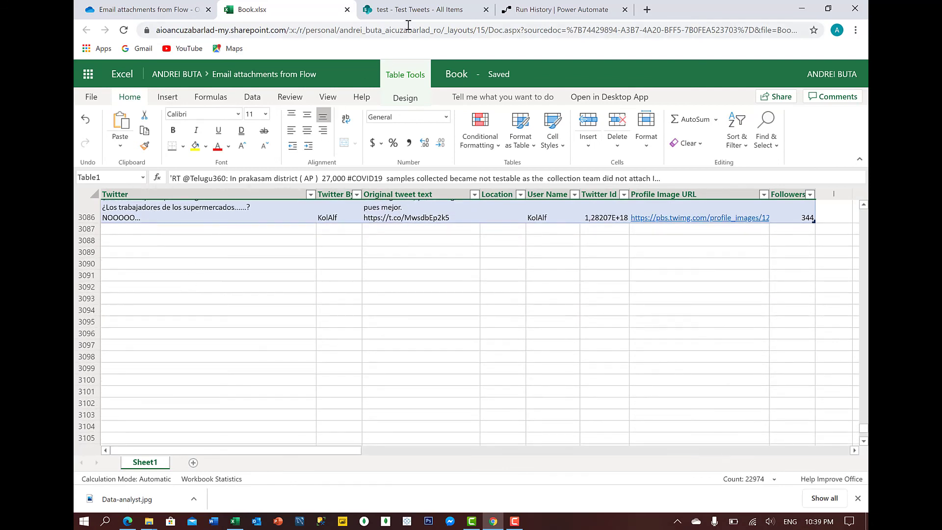
# - Check the flow's run status in Power Automate and review the items in the Test Tweets SharePoint list
pyautogui.click(555, 9)
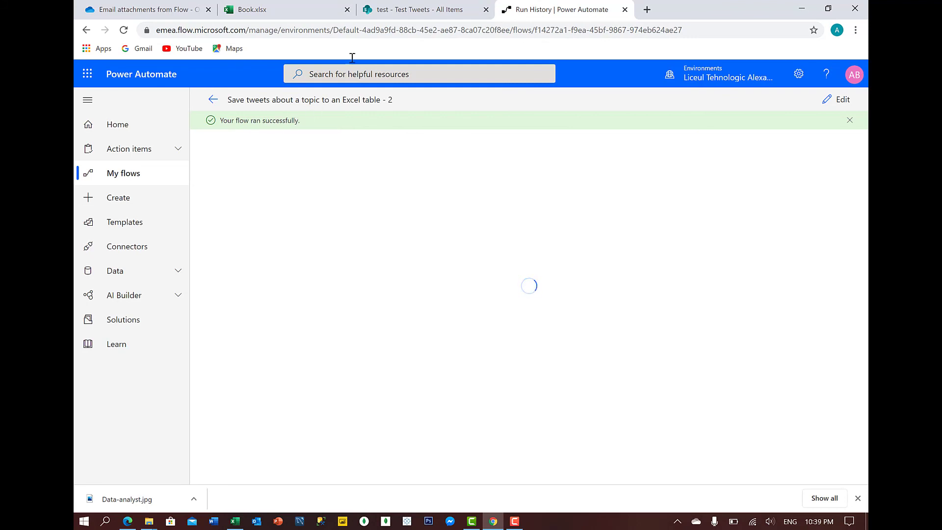
pyautogui.click(391, 16)
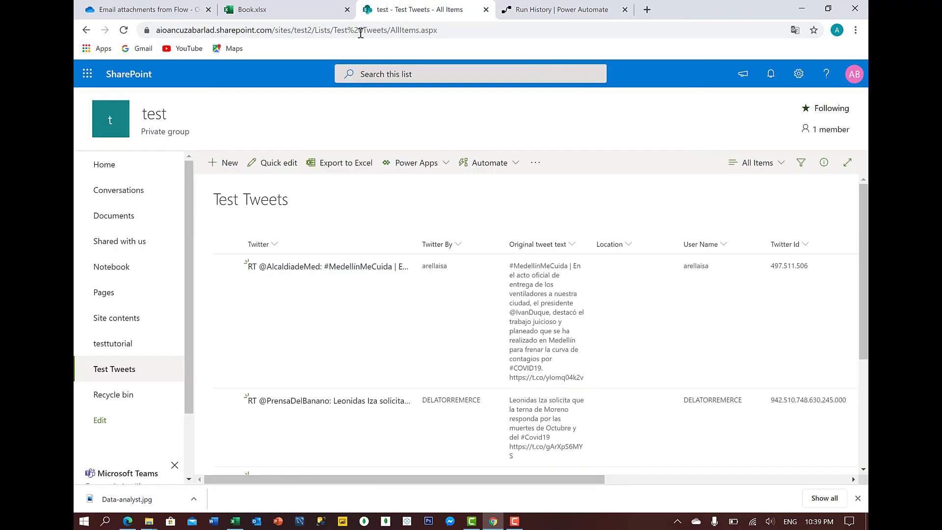
pyautogui.scroll(-3, 355, 272)
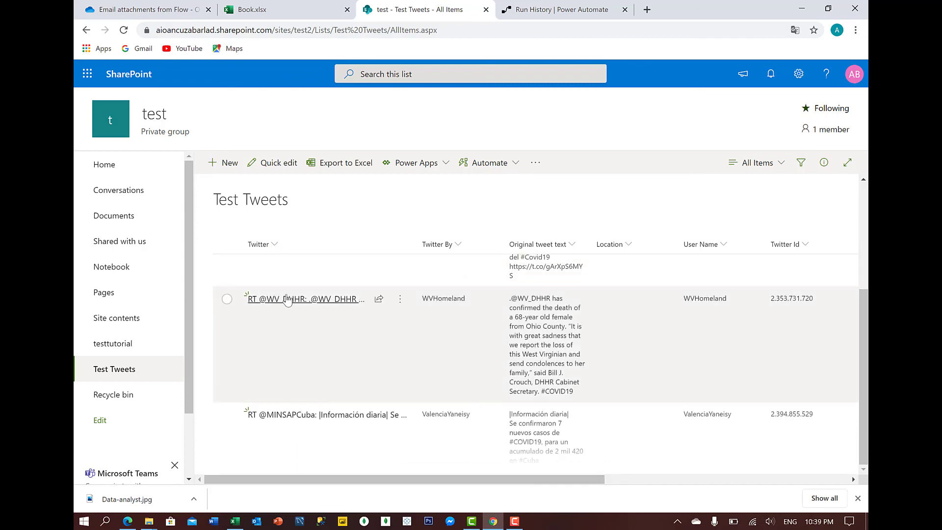
pyautogui.scroll(3, 303, 301)
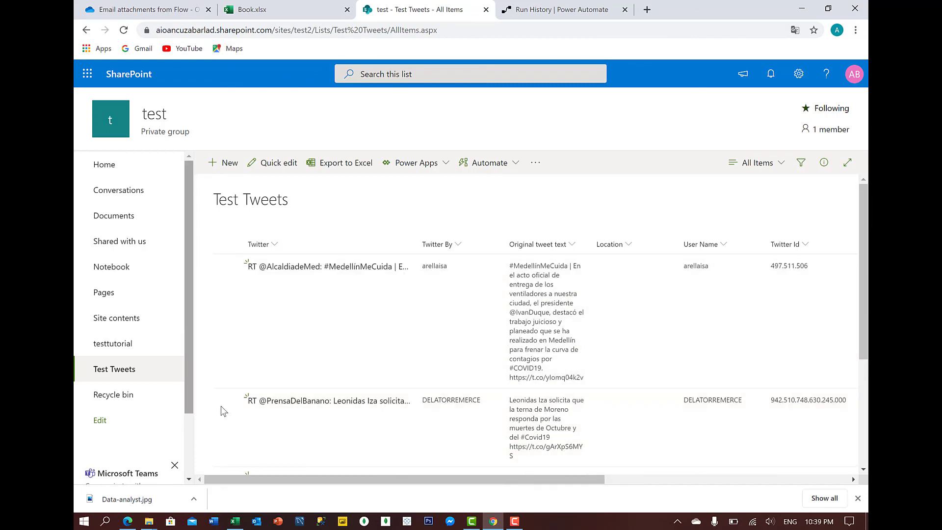